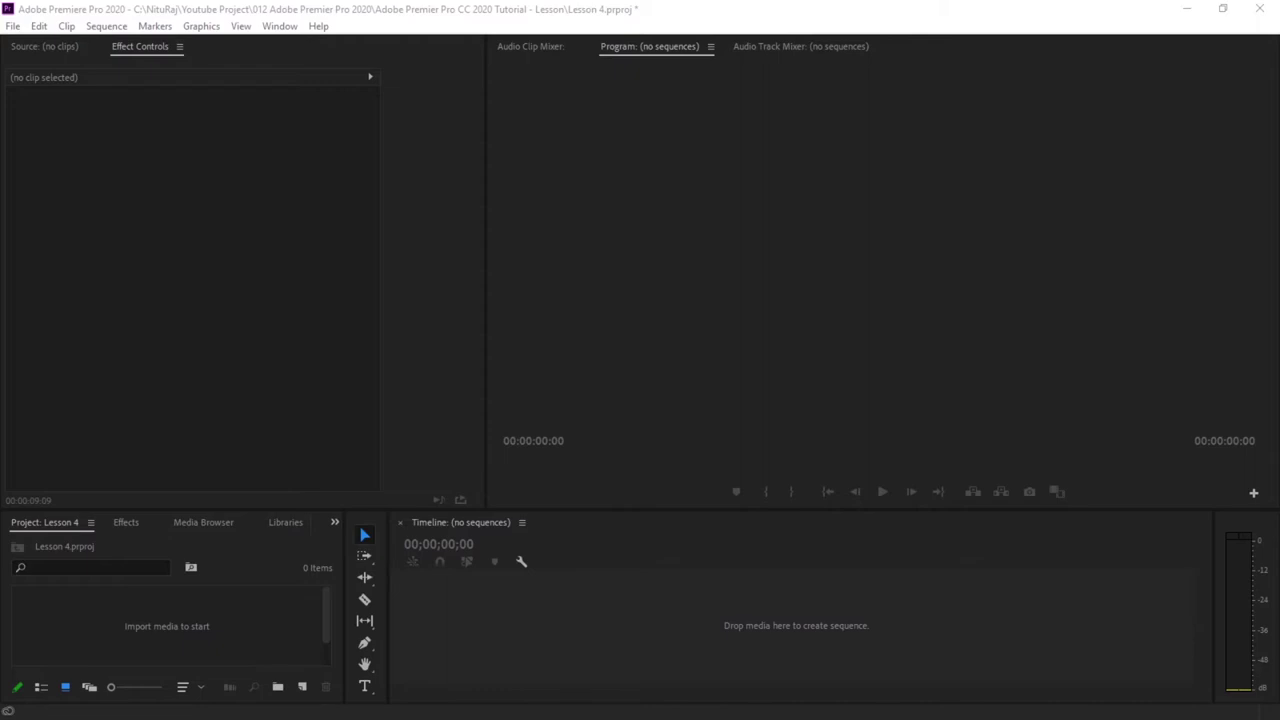
# Import Demo Video_1.mp4 into the Project panel
pyautogui.click(187, 627)
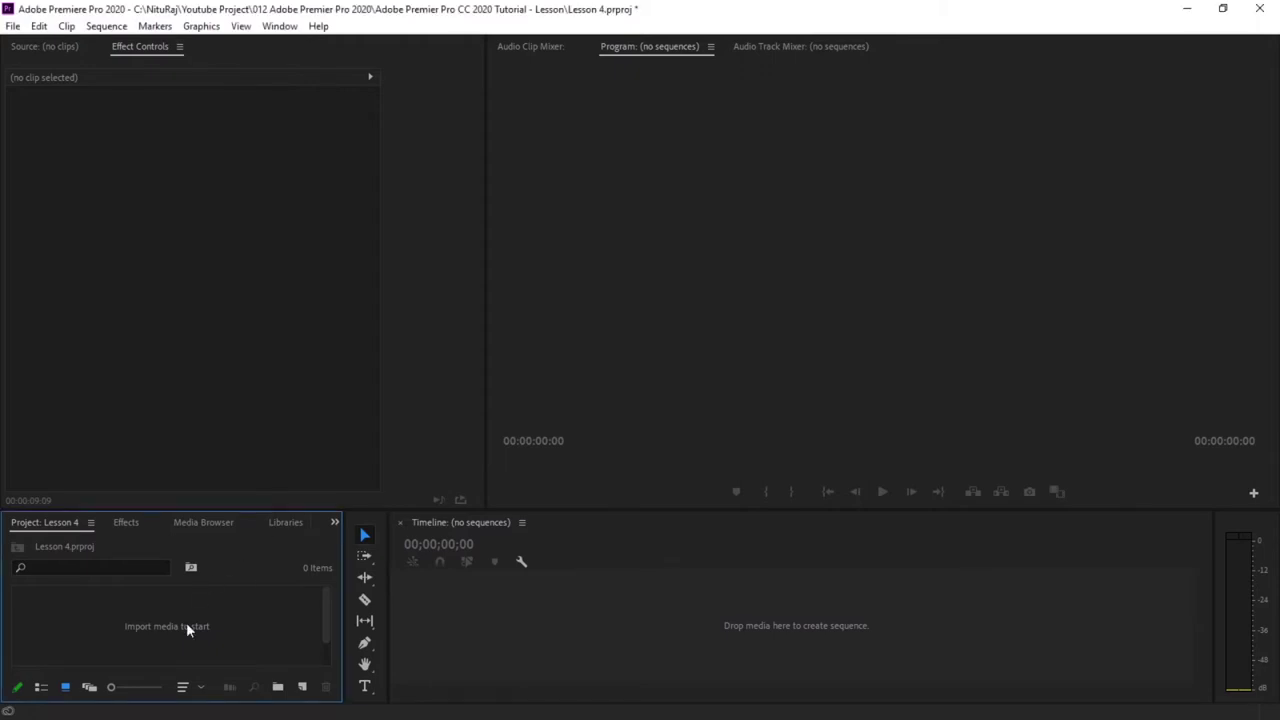
pyautogui.doubleClick(186, 624)
pyautogui.scroll(-2, 285, 256)
pyautogui.doubleClick(242, 302)
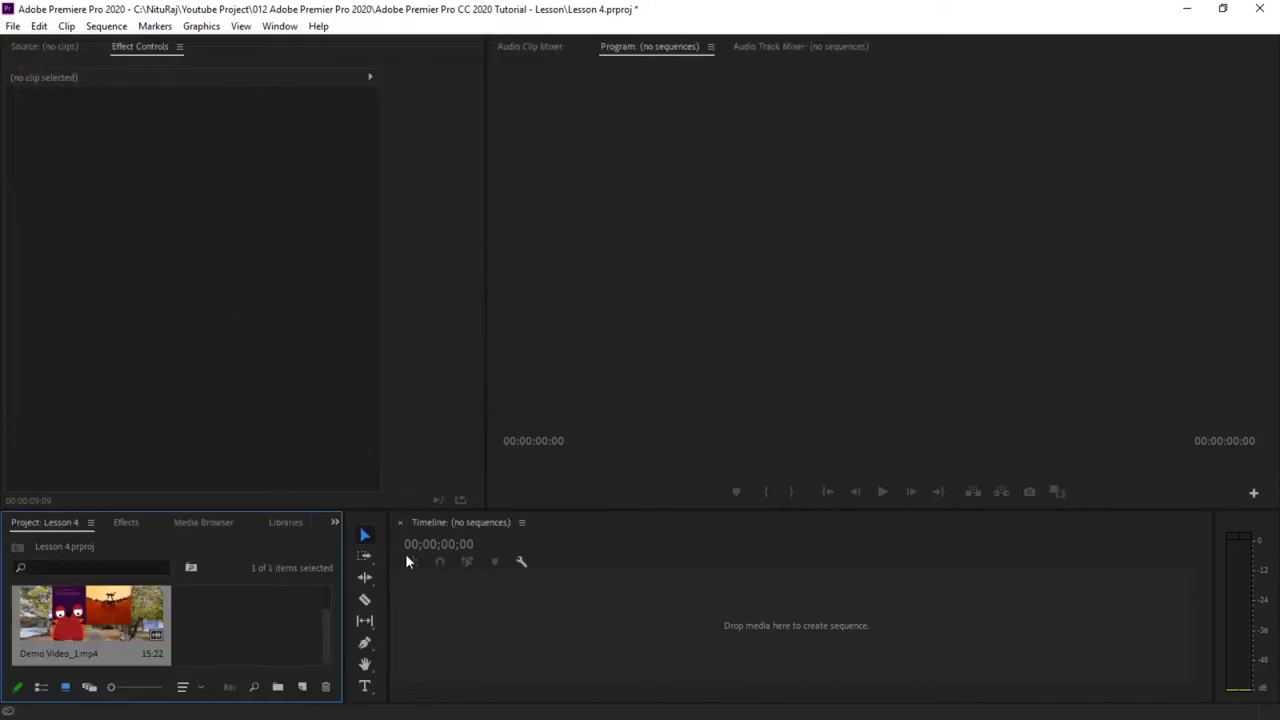
# Drag Demo Video_1.mp4 onto the Timeline to create its sequence, and set the preview zoom to Fit
pyautogui.doubleClick(78, 618)
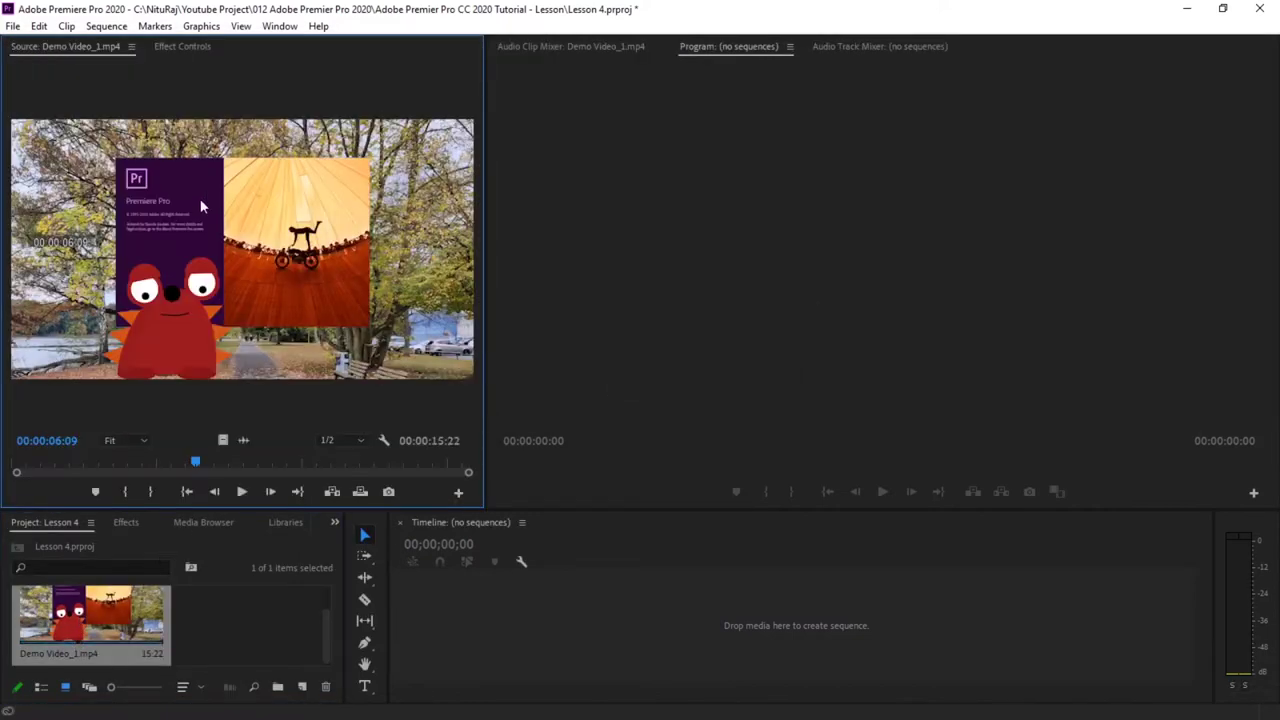
pyautogui.moveTo(179, 214); pyautogui.dragTo(575, 638)
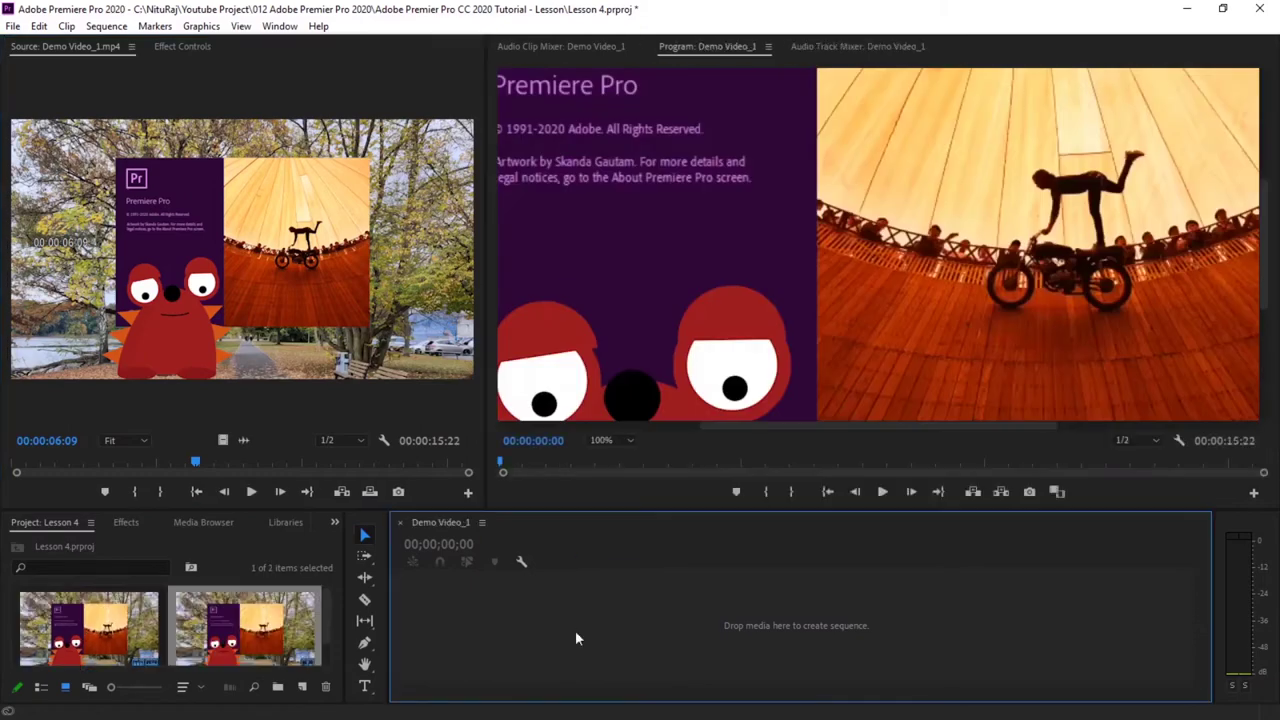
pyautogui.click(630, 441)
pyautogui.click(617, 456)
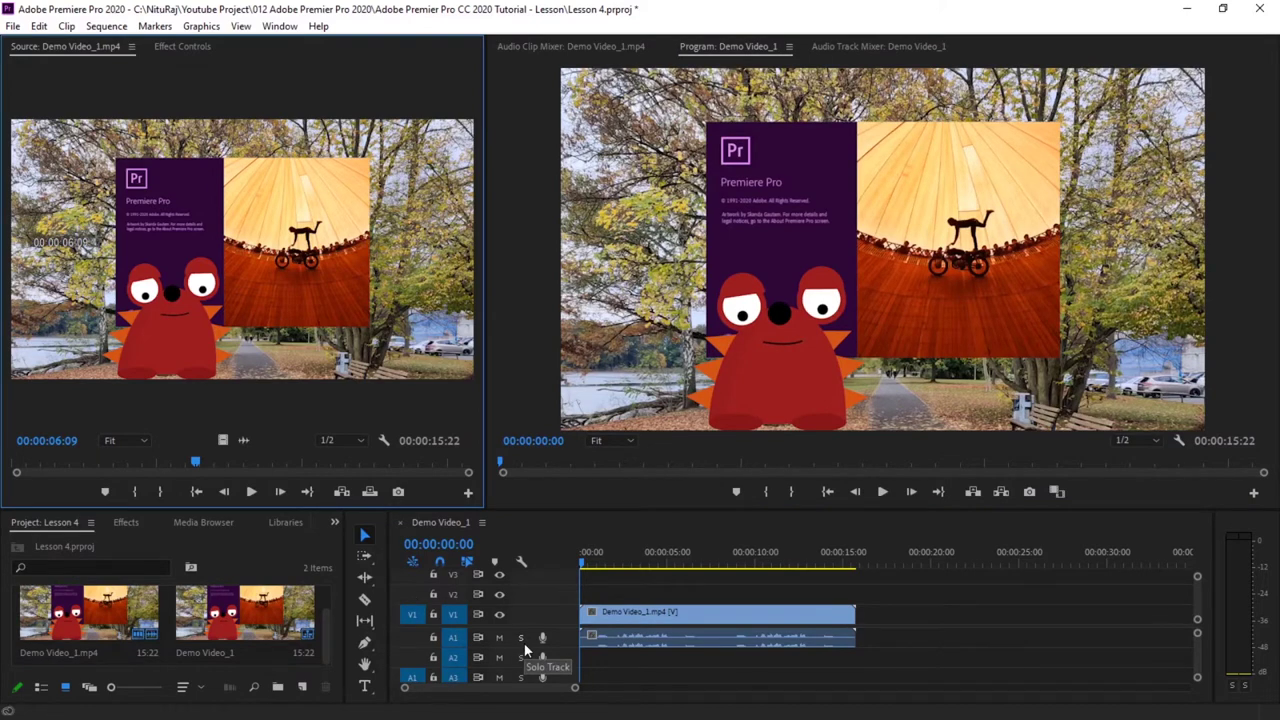
# Create a default 1920×1080 Adjustment Layer and place it on V2 above Demo Video_1.mp4
pyautogui.click(302, 690)
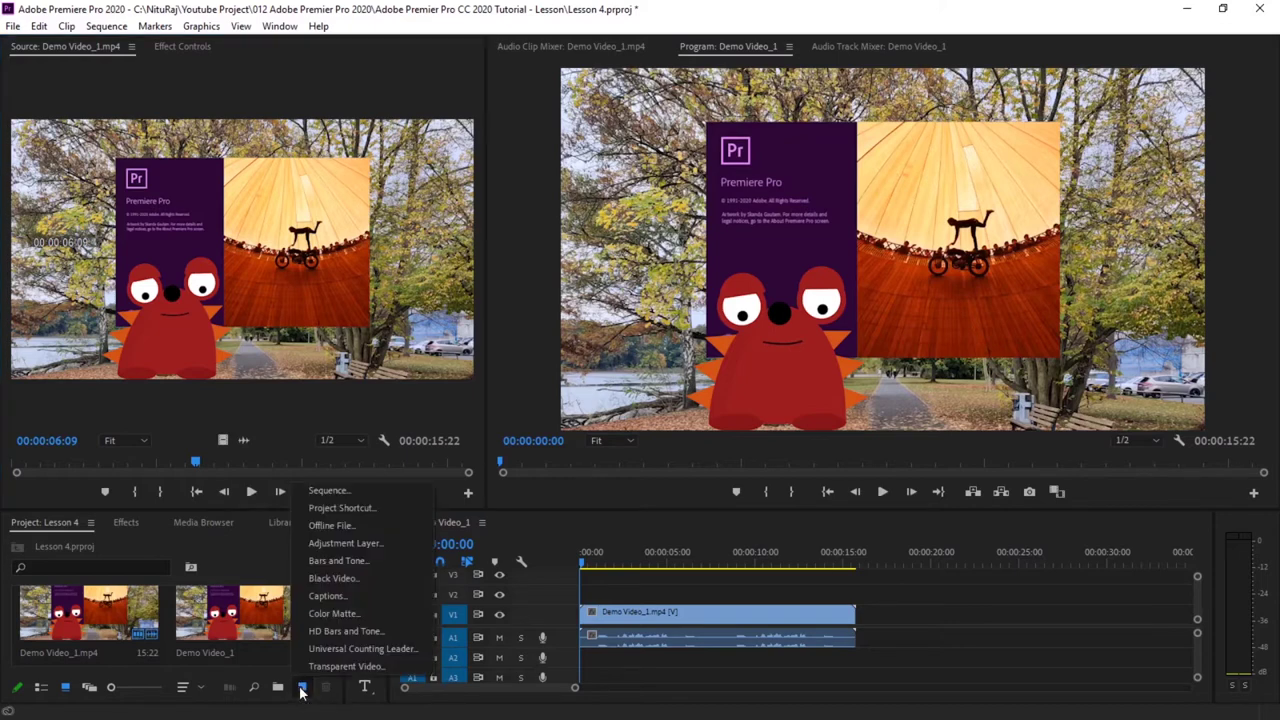
pyautogui.click(353, 545)
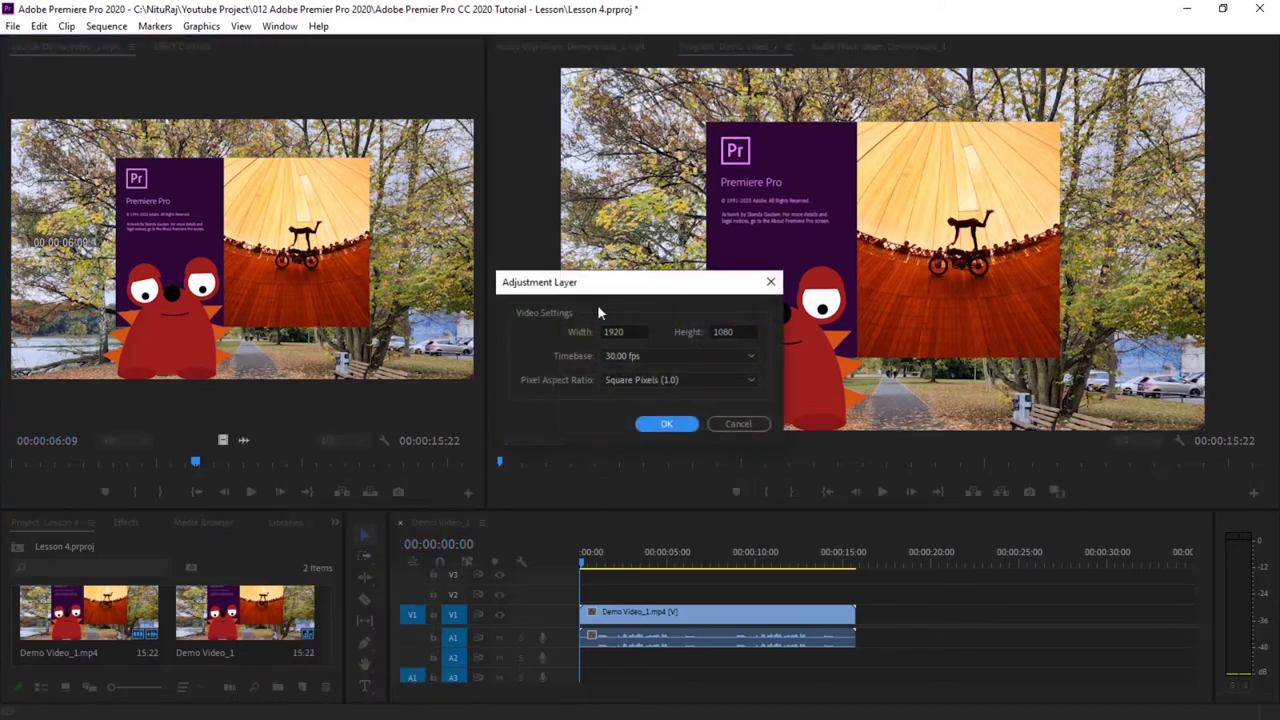
pyautogui.click(666, 424)
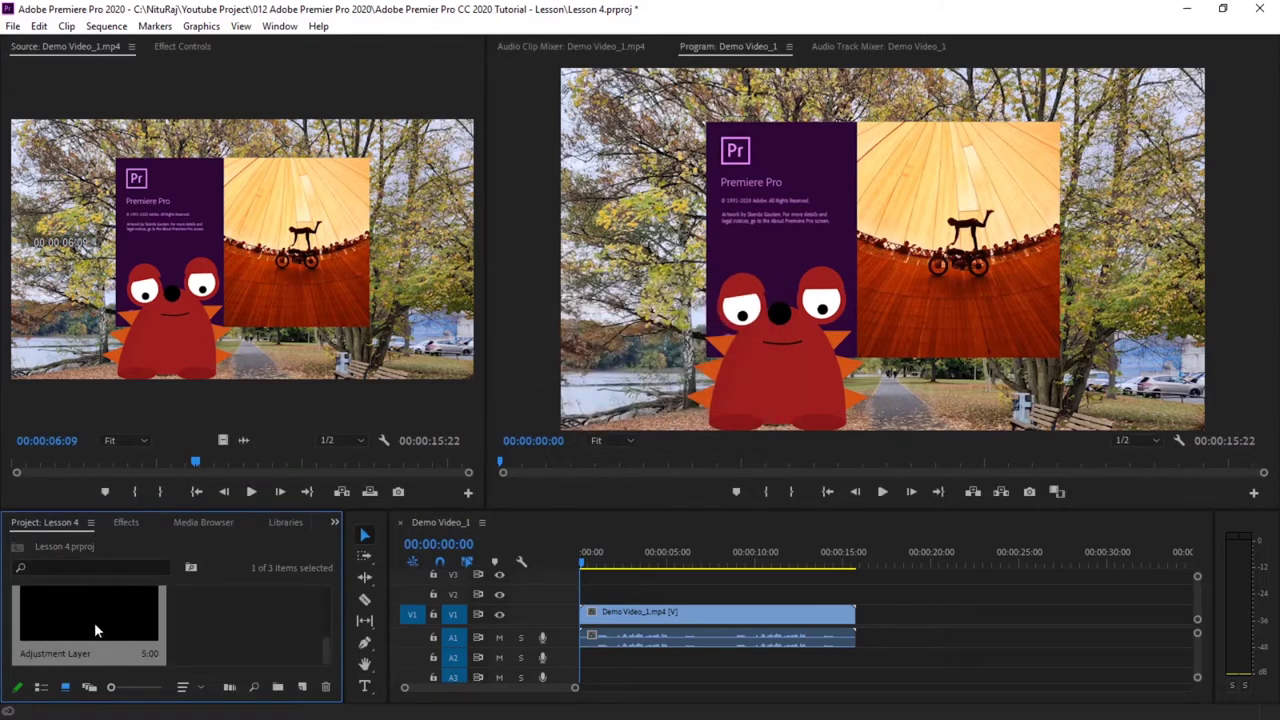
pyautogui.moveTo(94, 622); pyautogui.dragTo(586, 600)
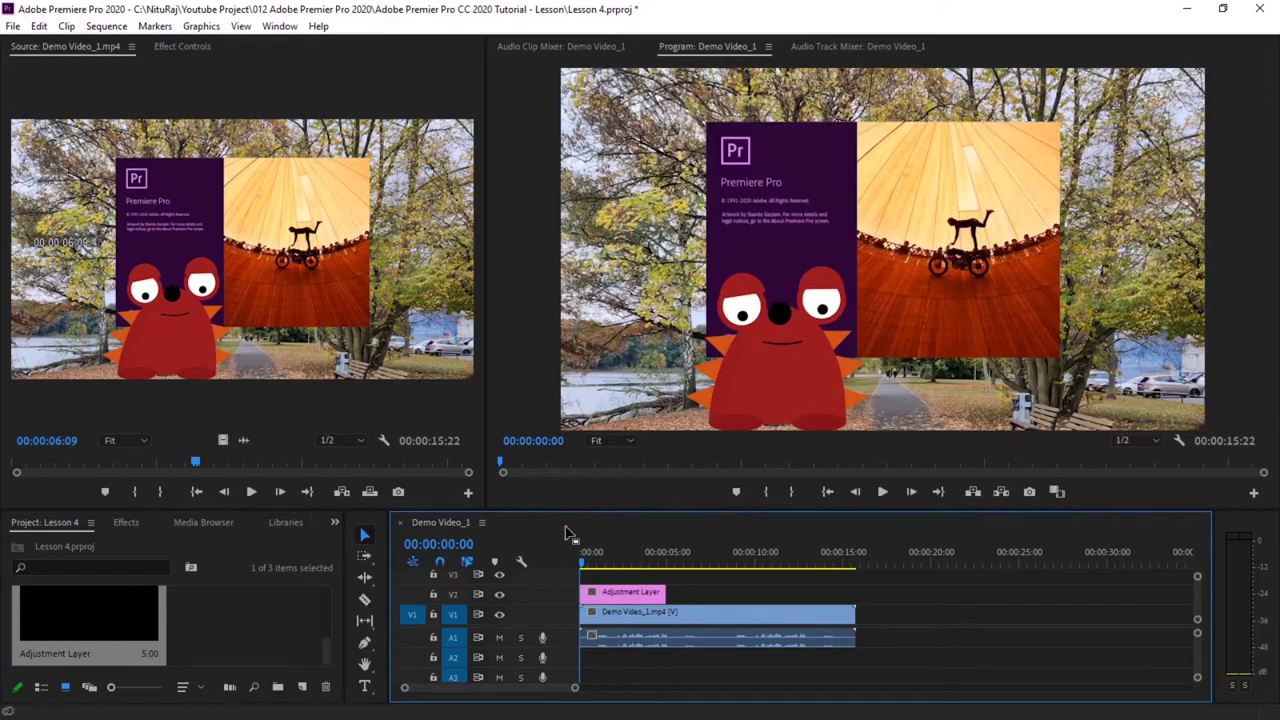
# Select the Adjustment Layer clip and search the Effects library for 'blur'
pyautogui.click(628, 598)
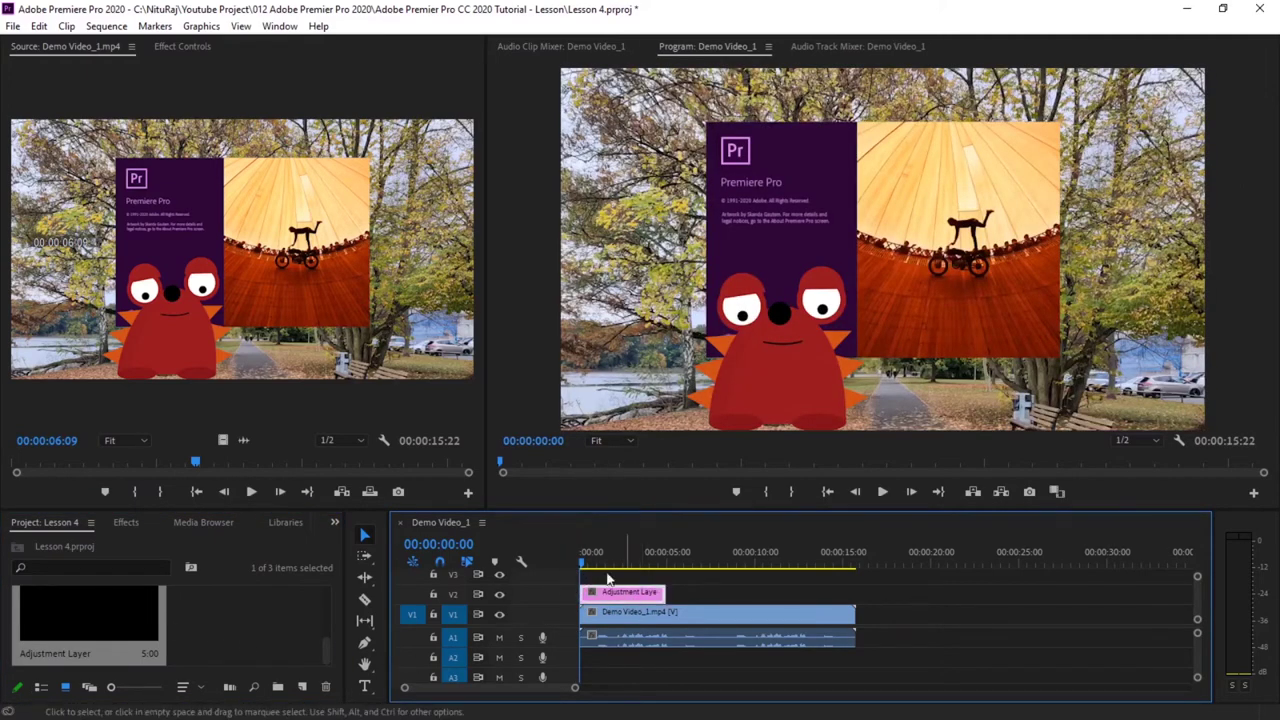
pyautogui.click(171, 47)
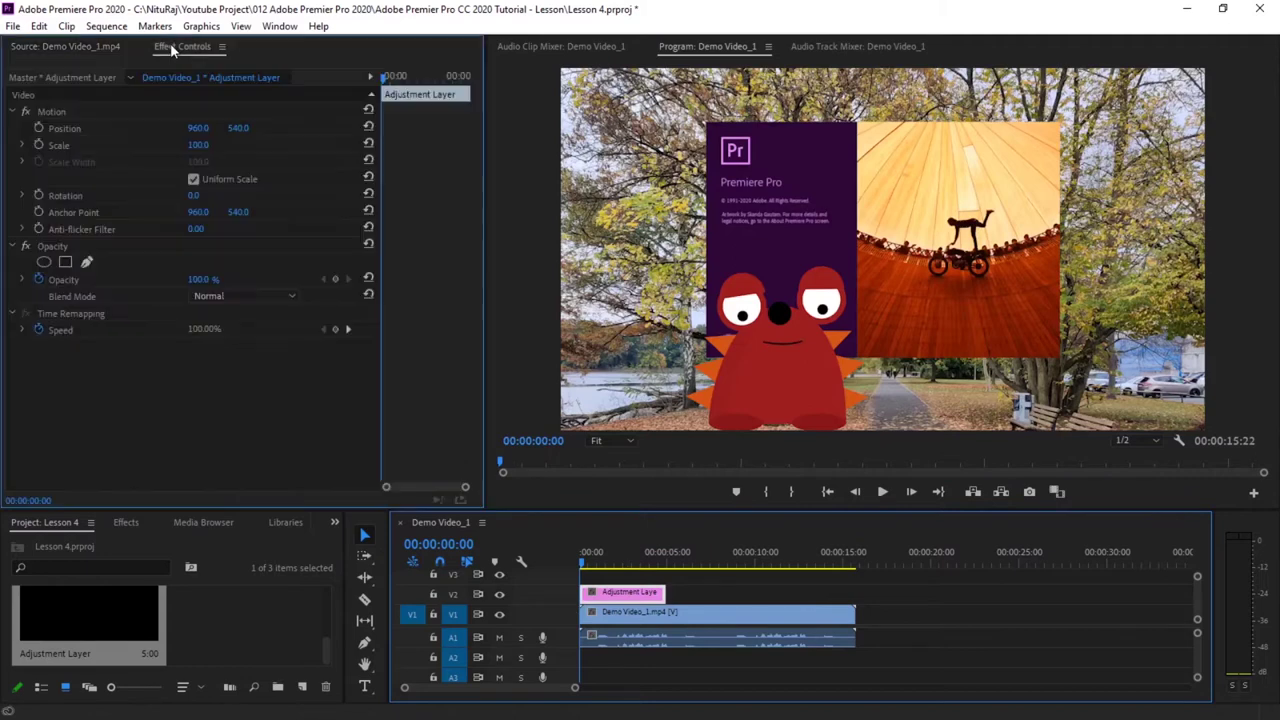
pyautogui.click(126, 523)
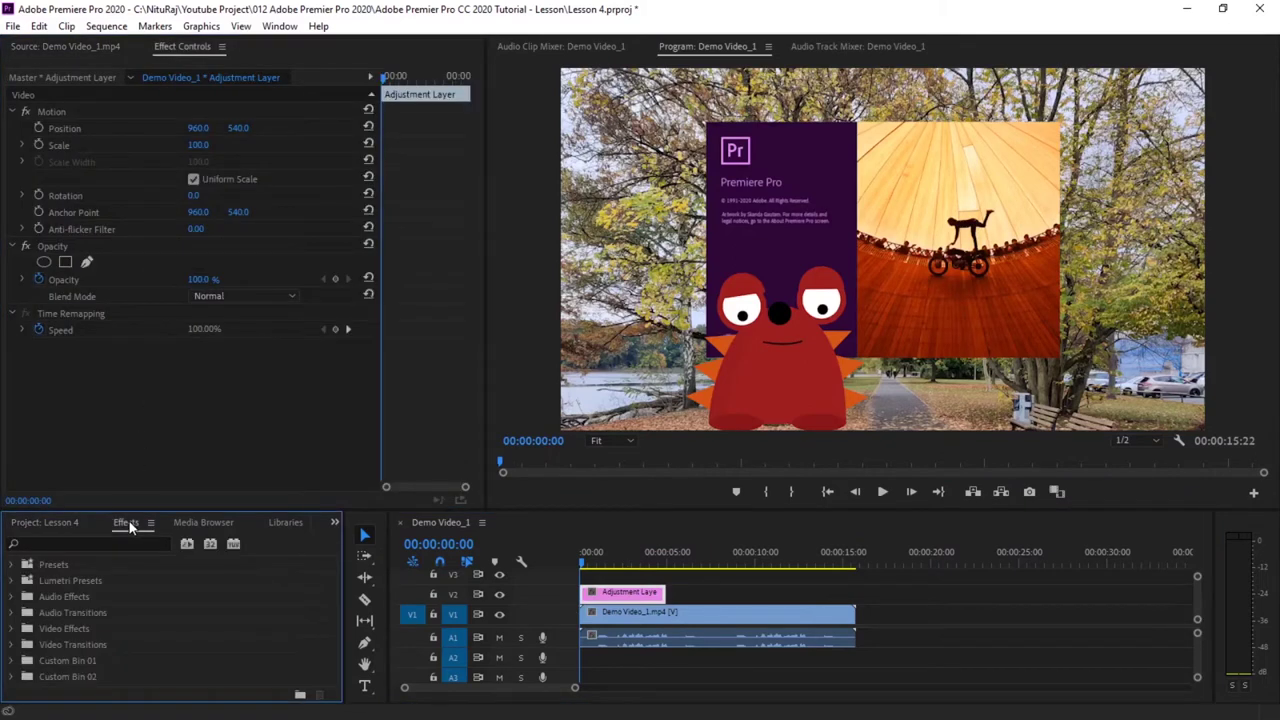
pyautogui.click(89, 541)
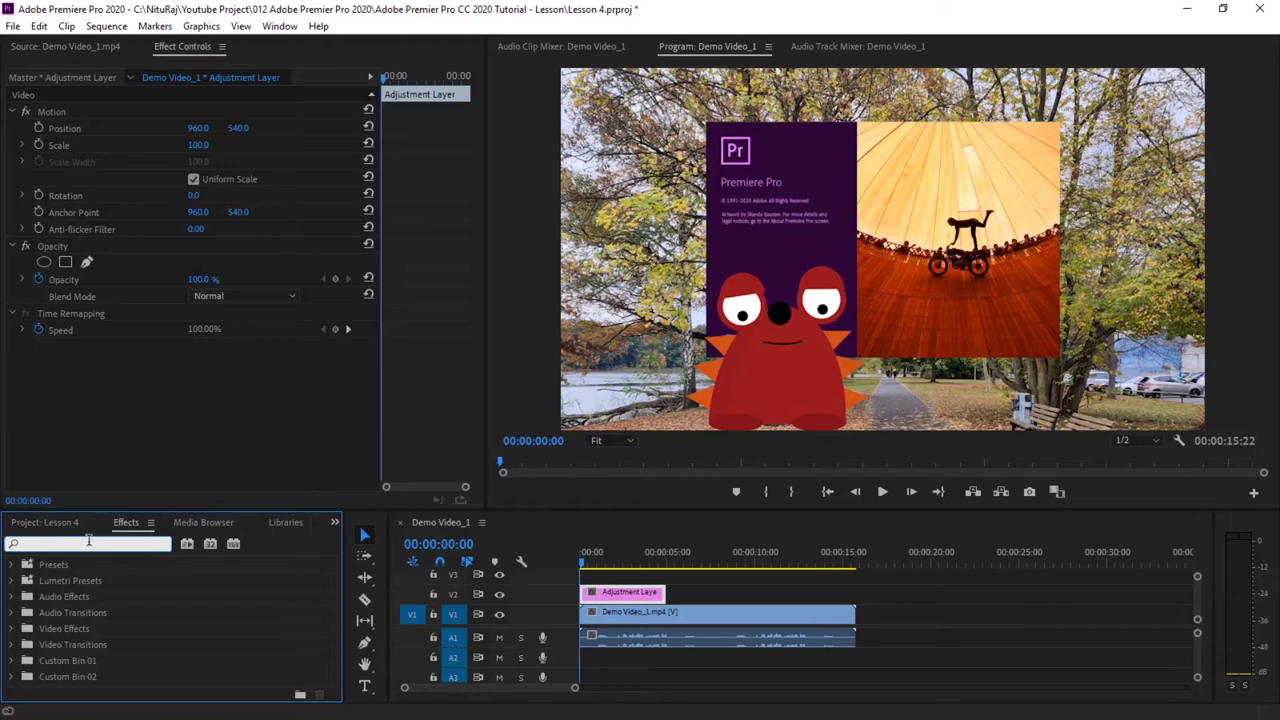
pyautogui.write('blur')
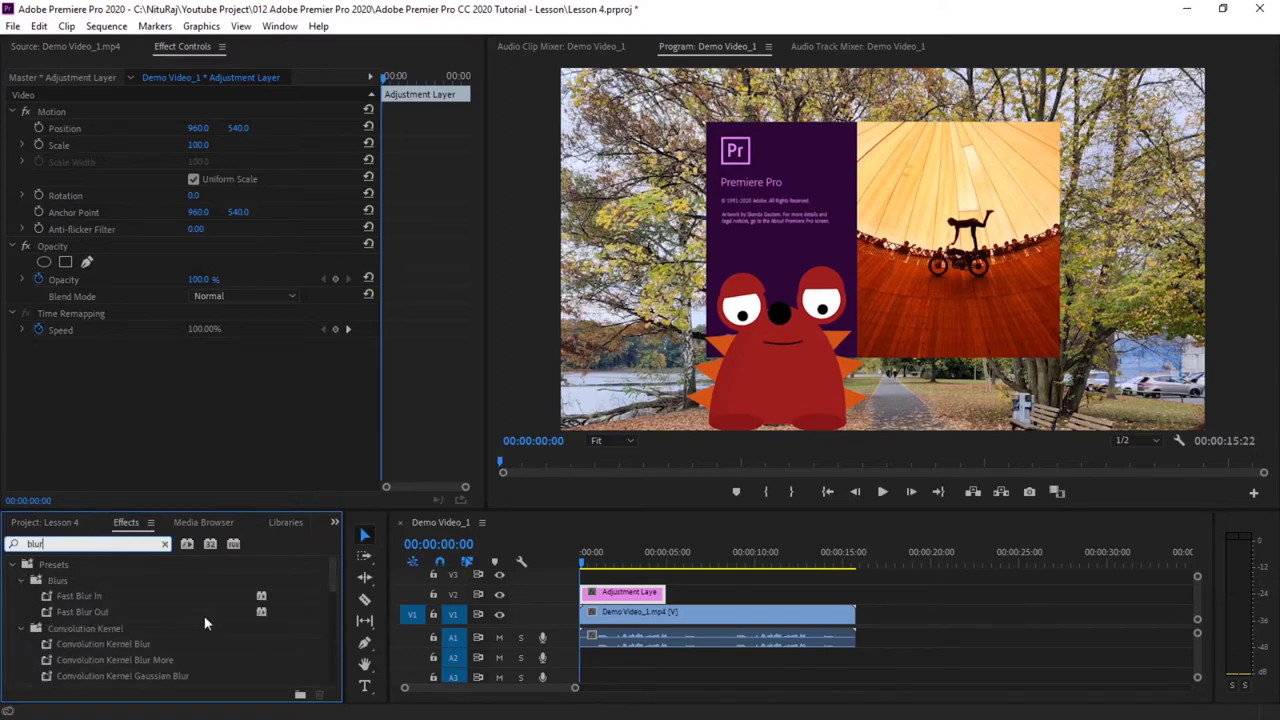
# Apply Fast Blur to the Adjustment Layer and bring up its options in Effect Controls
pyautogui.scroll(-5, 160, 614)
pyautogui.scroll(-3, 154, 616)
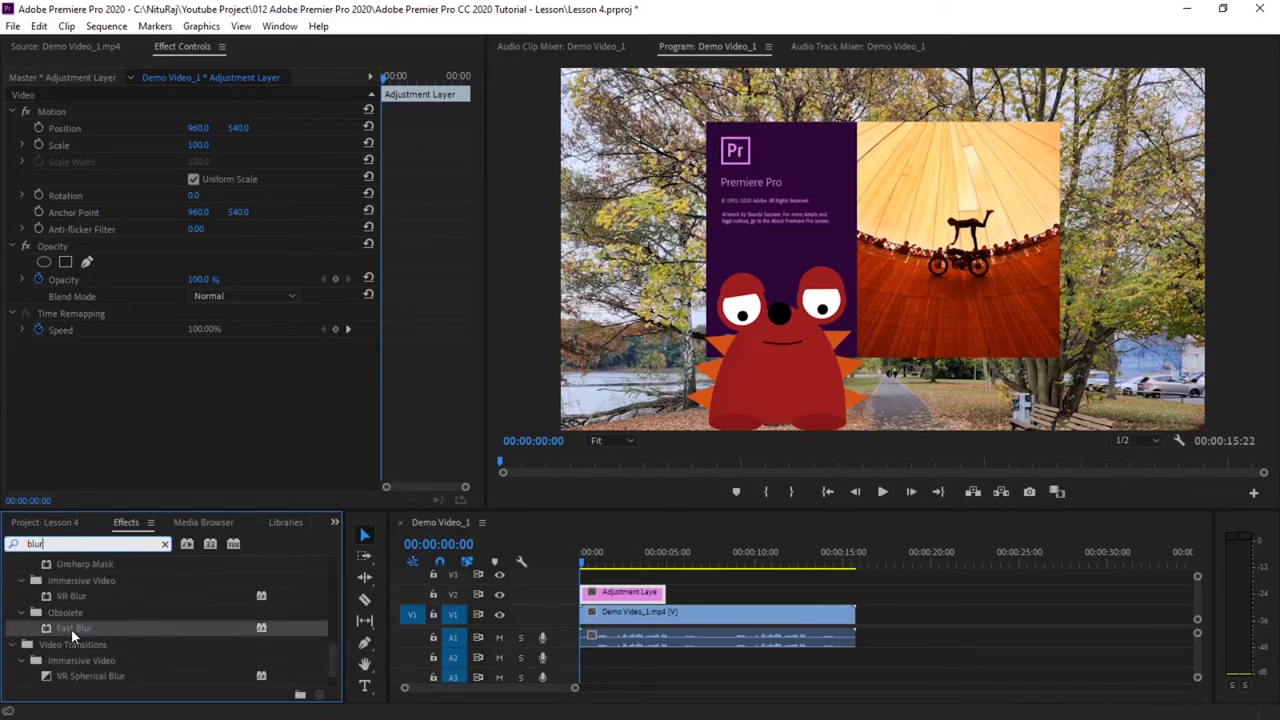
pyautogui.doubleClick(71, 629)
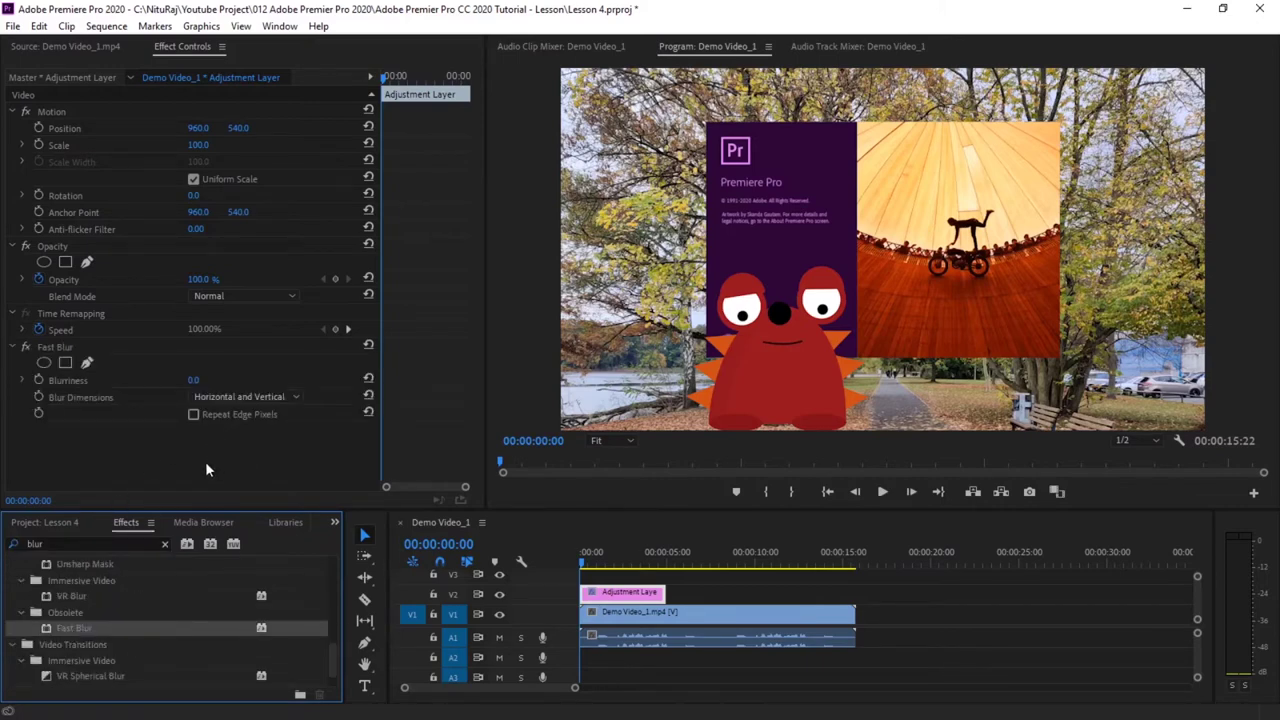
pyautogui.click(55, 347)
pyautogui.rightClick(55, 347)
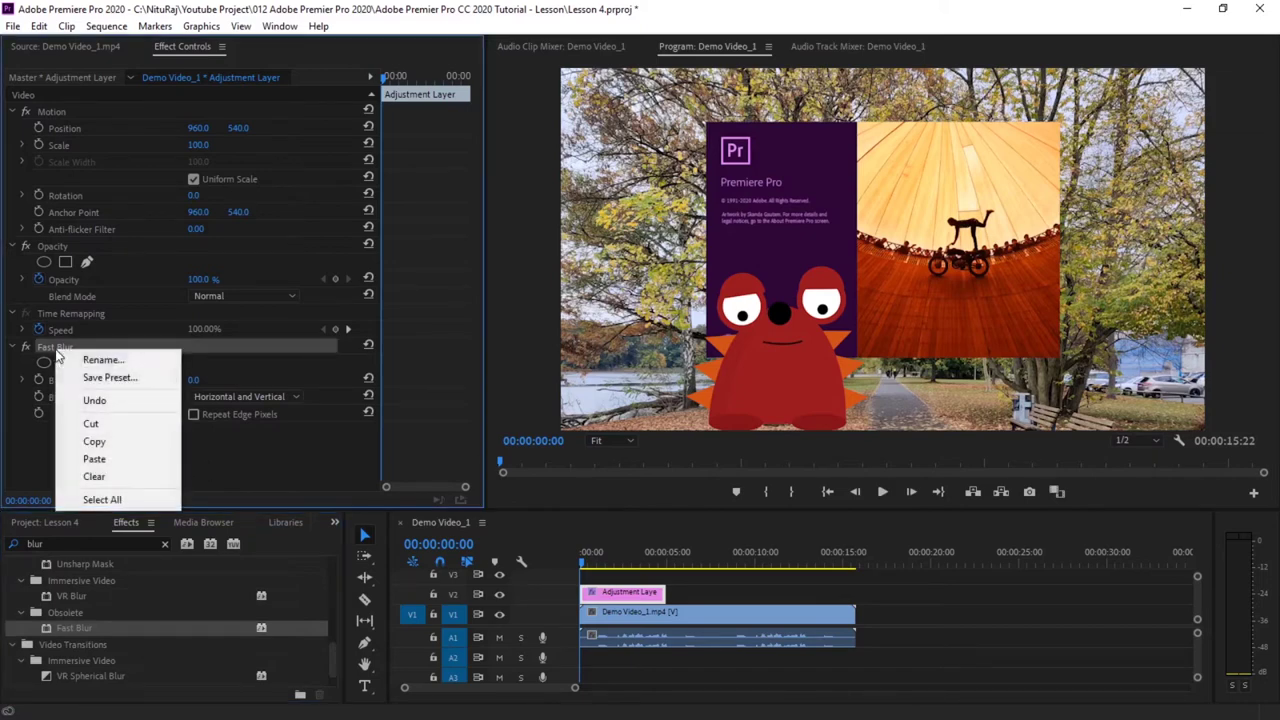
# Cut Fast Blur, then add a rectangle Opacity mask and move it over the splash text
pyautogui.click(92, 425)
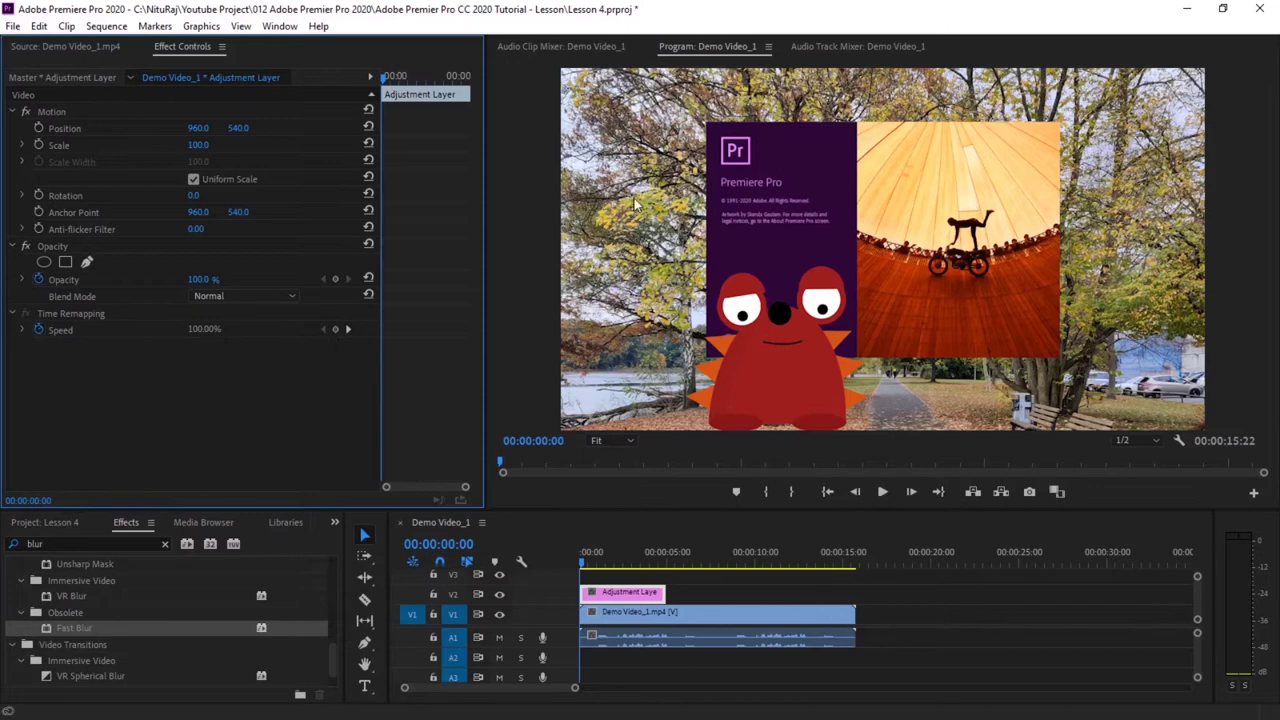
pyautogui.click(65, 262)
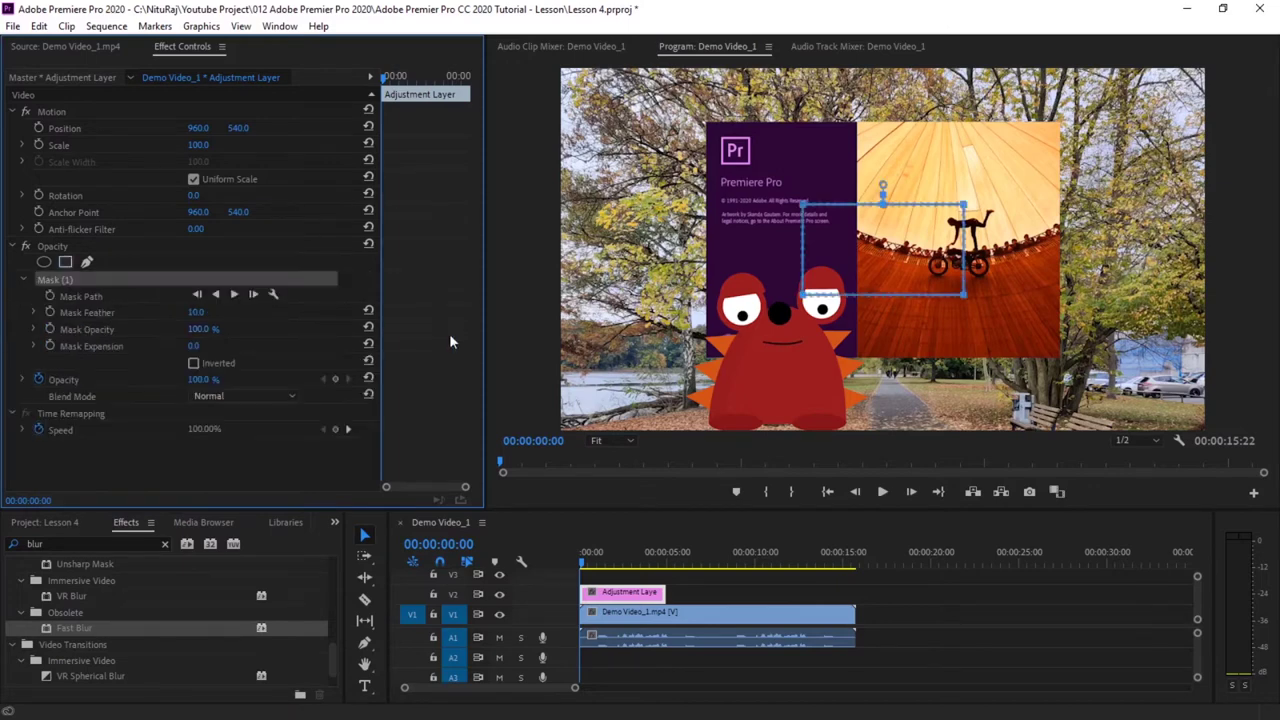
pyautogui.click(828, 227)
pyautogui.moveTo(828, 227); pyautogui.dragTo(782, 204)
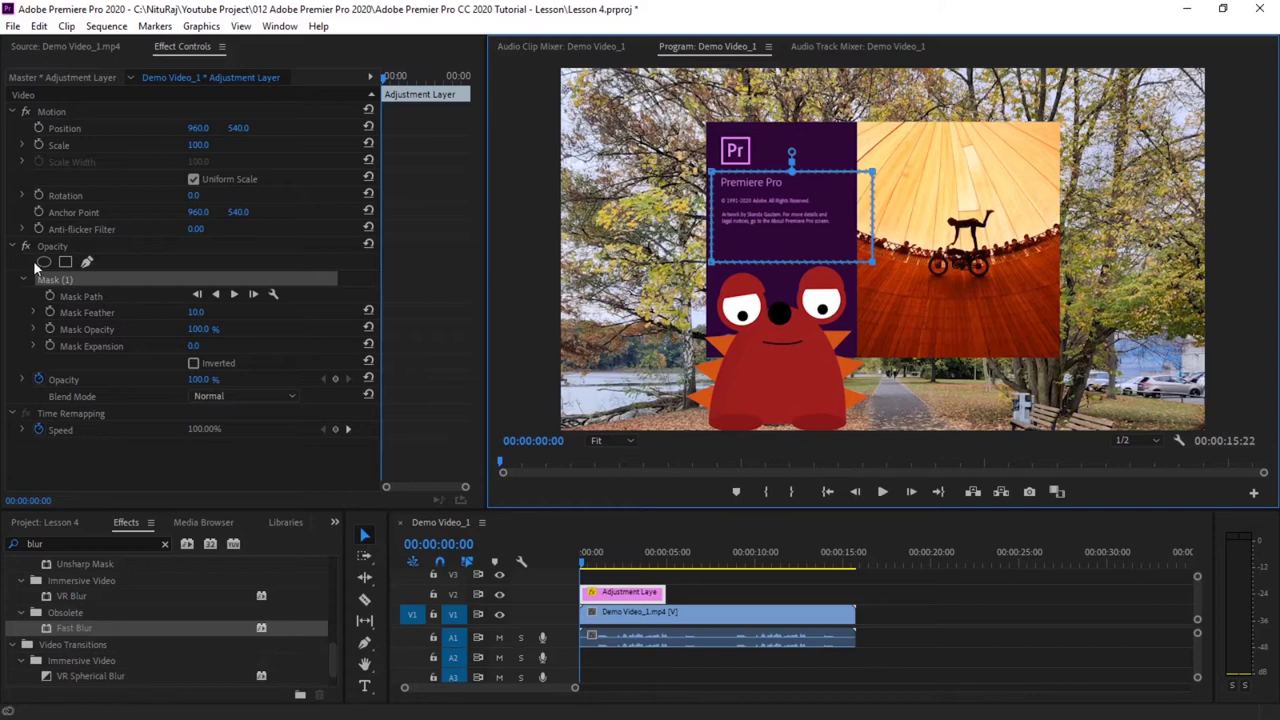
# Reapply Fast Blur and shrink Mask (1) tightly around the Premiere Pro title and copyright text
pyautogui.doubleClick(79, 629)
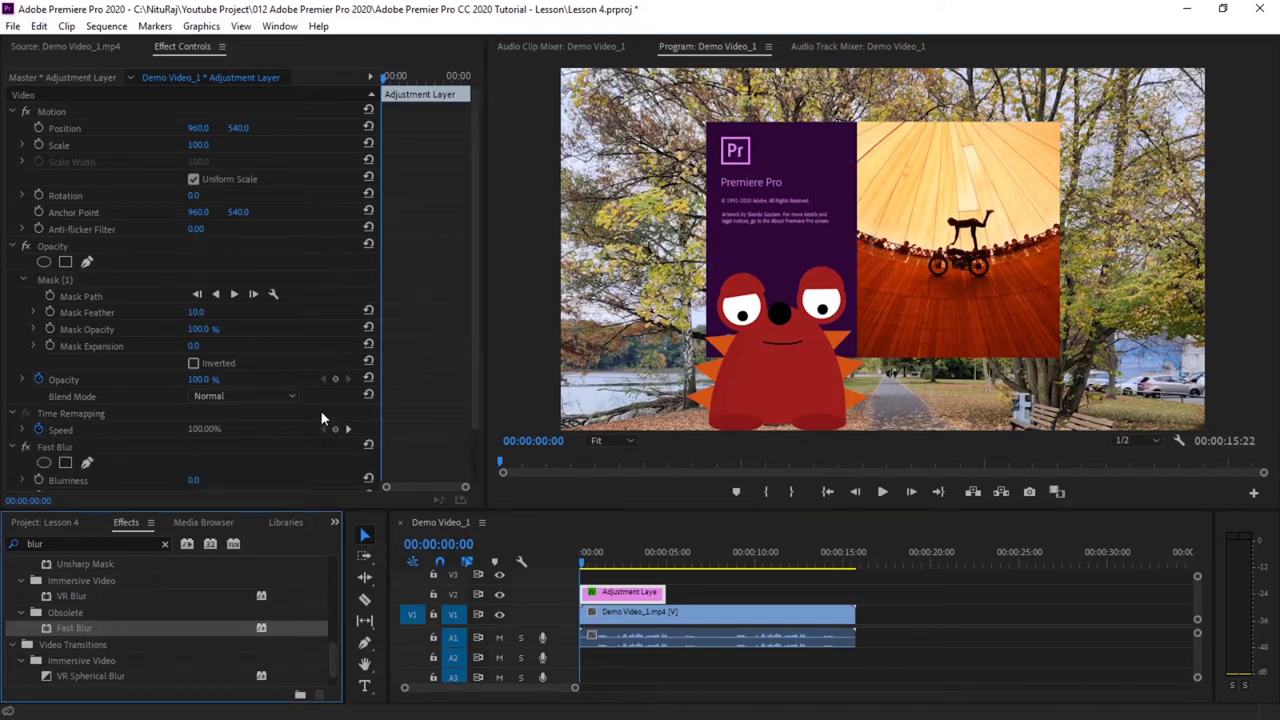
pyautogui.scroll(-2, 320, 410)
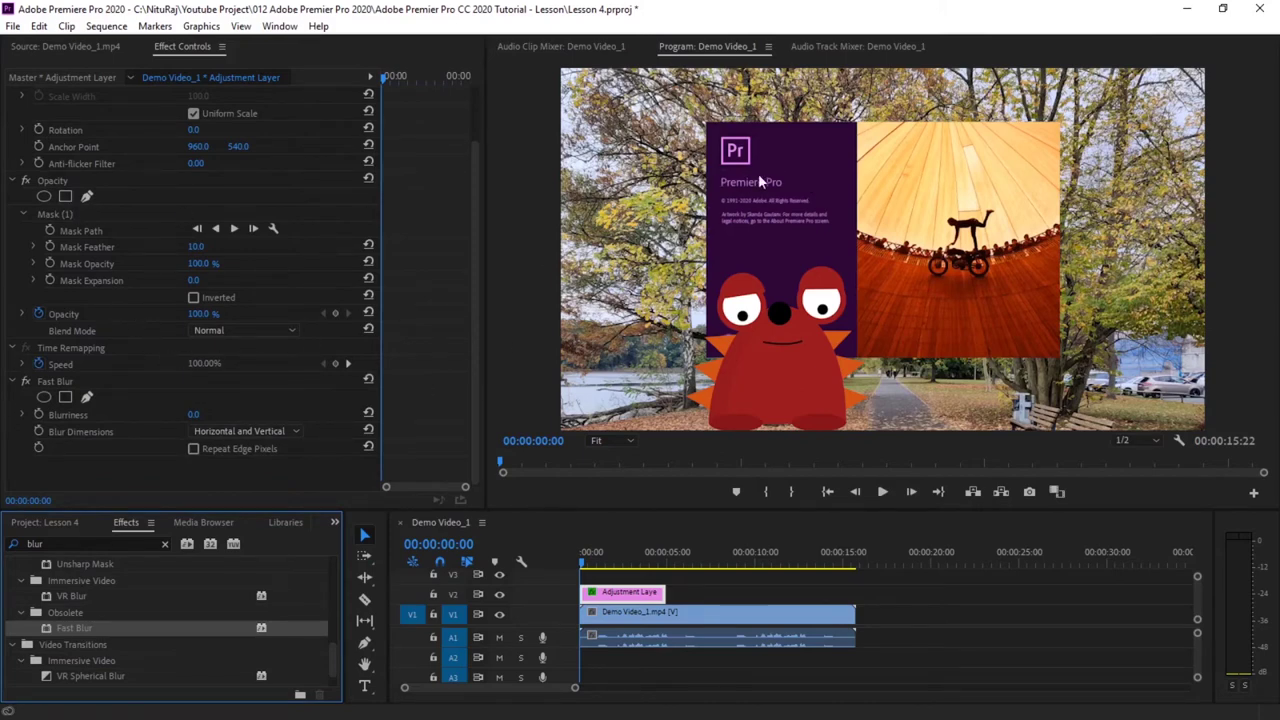
pyautogui.click(44, 215)
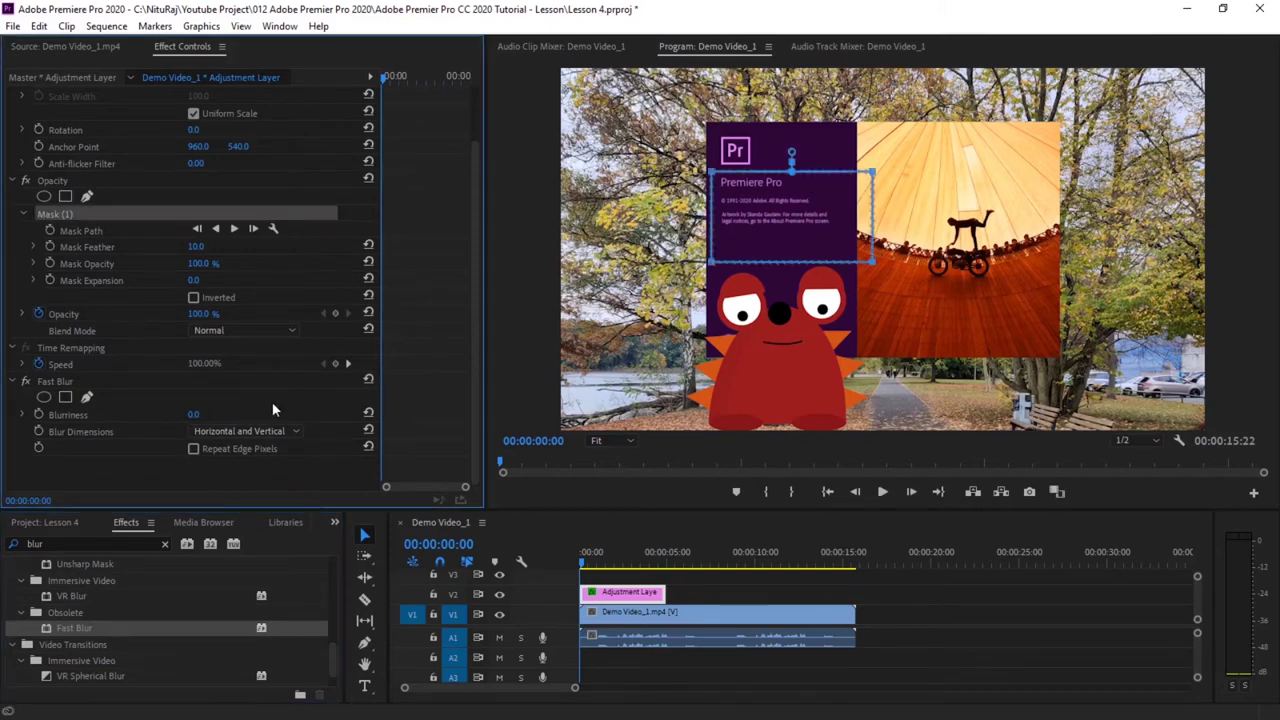
pyautogui.click(915, 157)
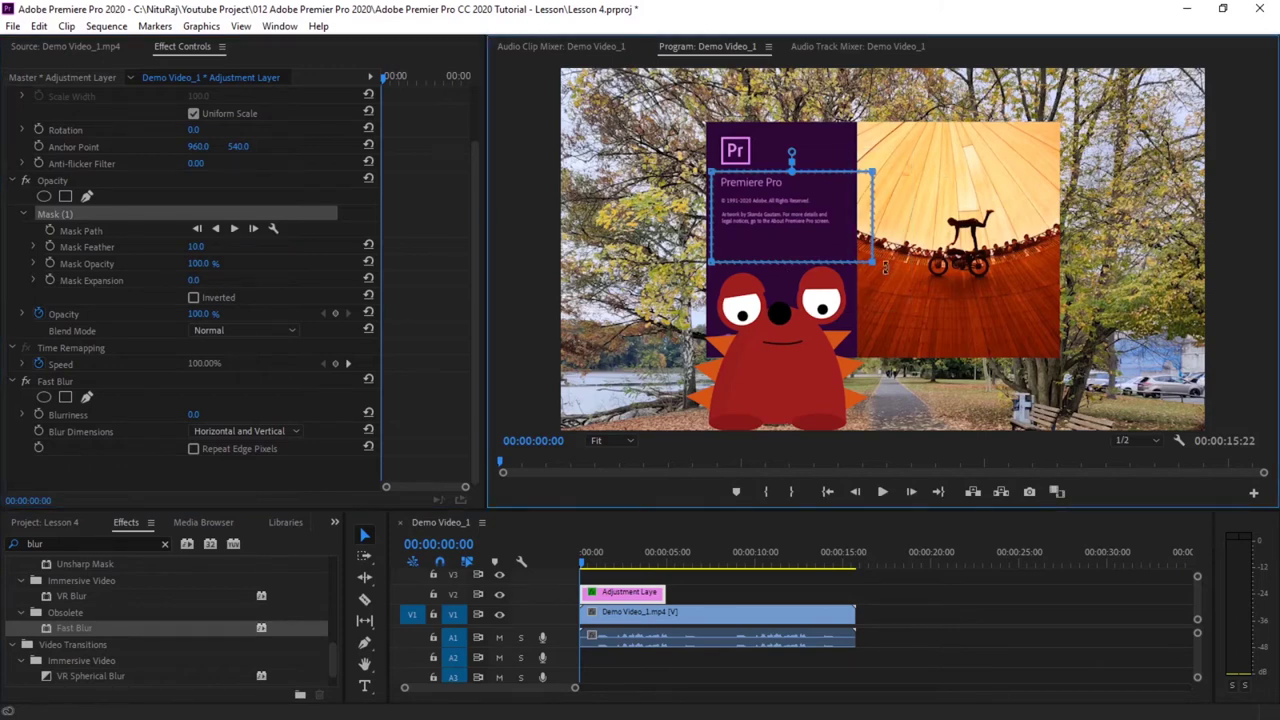
pyautogui.moveTo(873, 267); pyautogui.dragTo(838, 266)
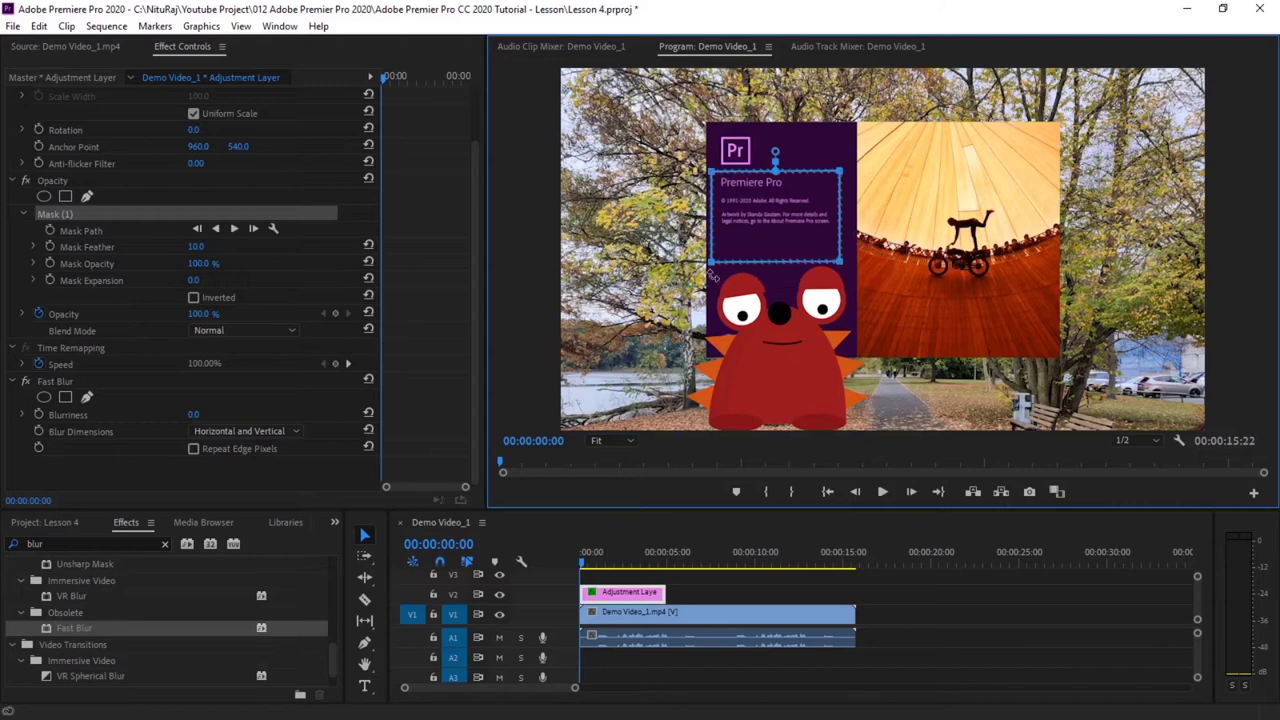
pyautogui.moveTo(714, 266); pyautogui.dragTo(714, 235)
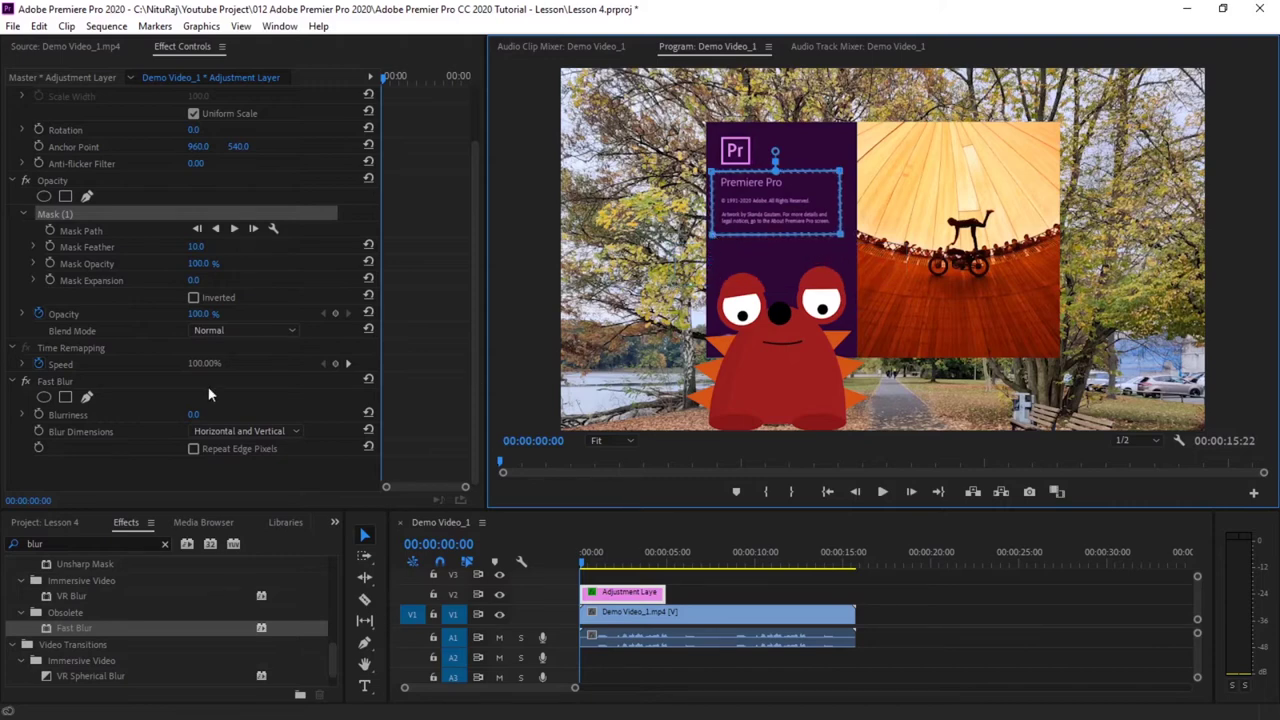
# Set Fast Blur Blurriness to 25, then inspect the masked text at 100% preview zoom
pyautogui.moveTo(193, 414); pyautogui.dragTo(233, 414)
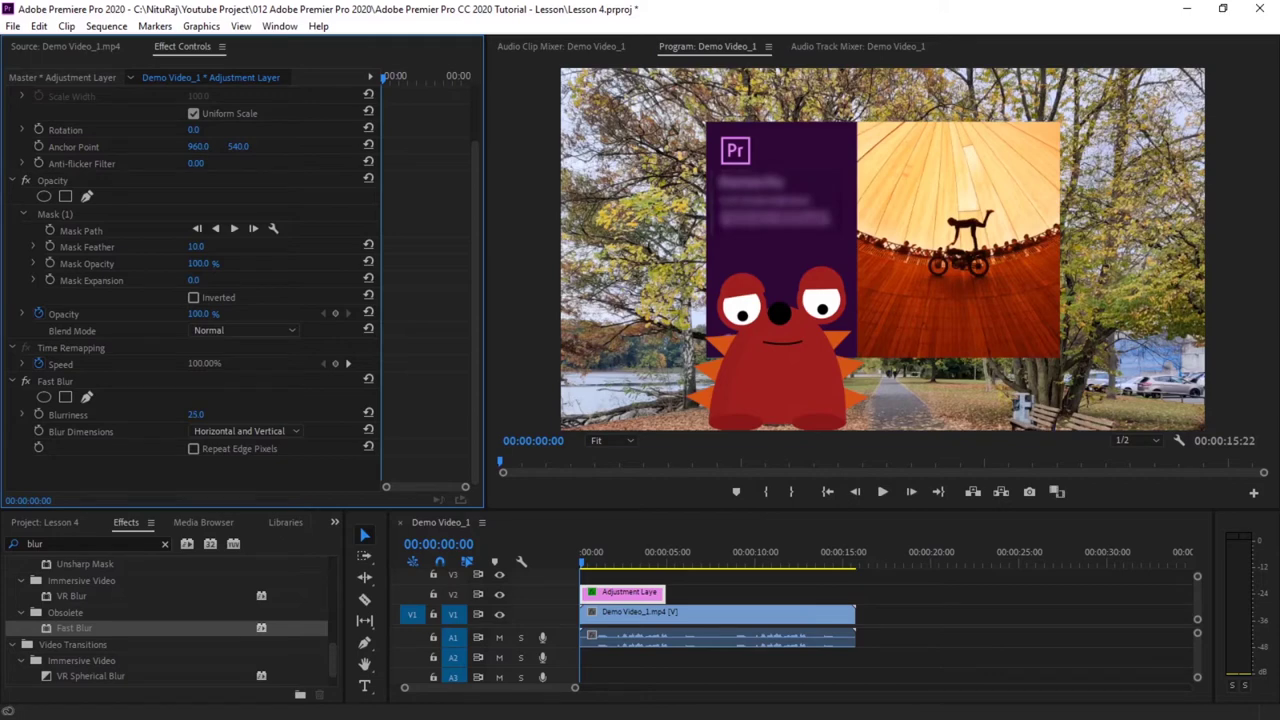
pyautogui.click(629, 440)
pyautogui.click(621, 550)
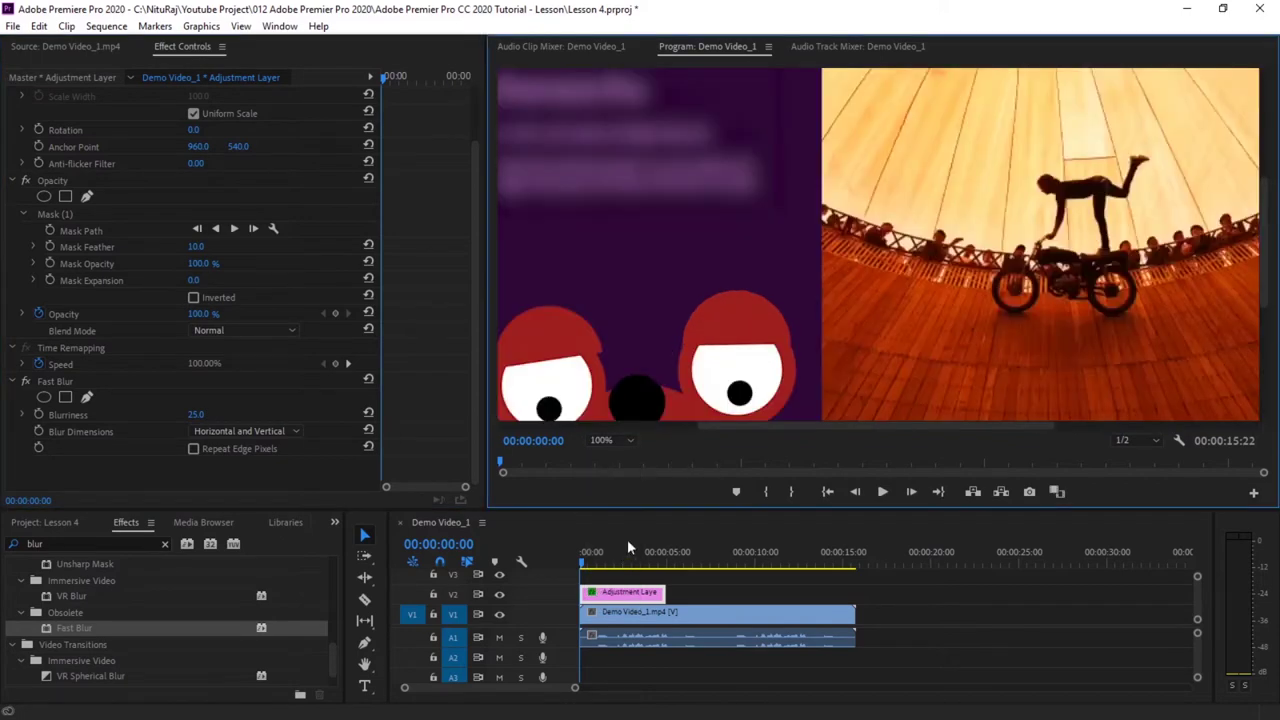
pyautogui.moveTo(848, 426); pyautogui.dragTo(747, 446)
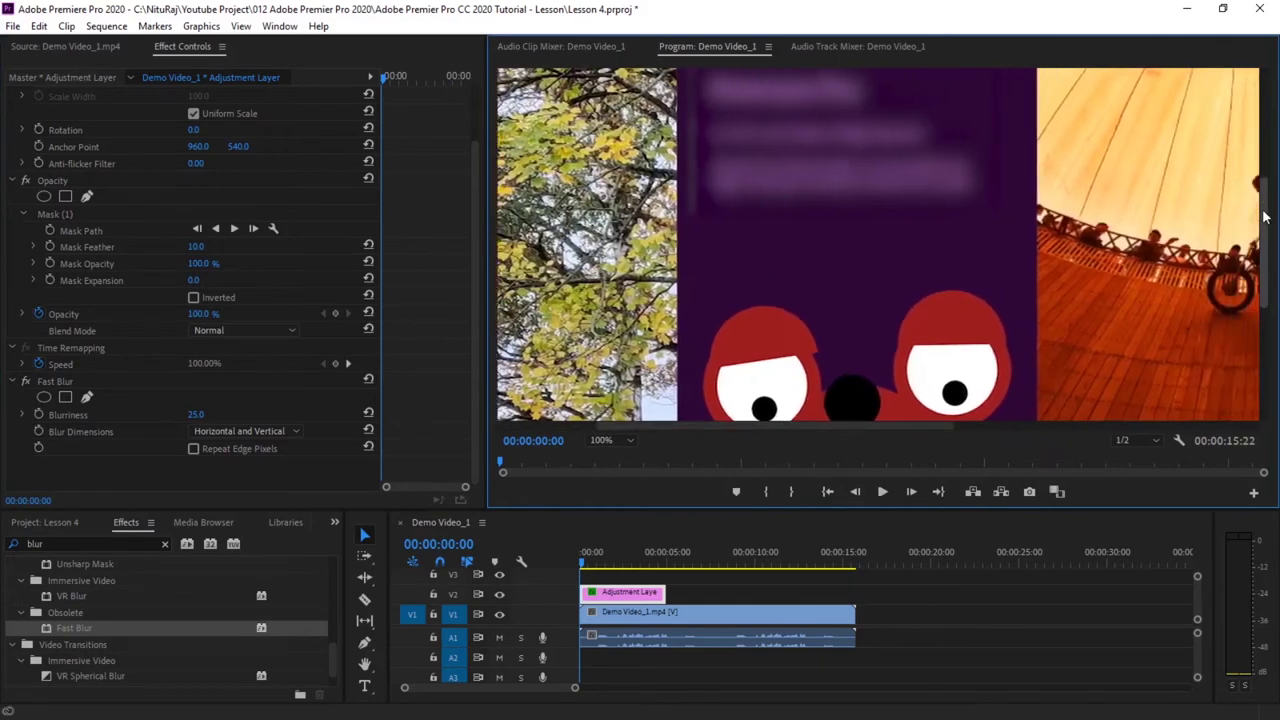
pyautogui.moveTo(1265, 216); pyautogui.dragTo(1263, 179)
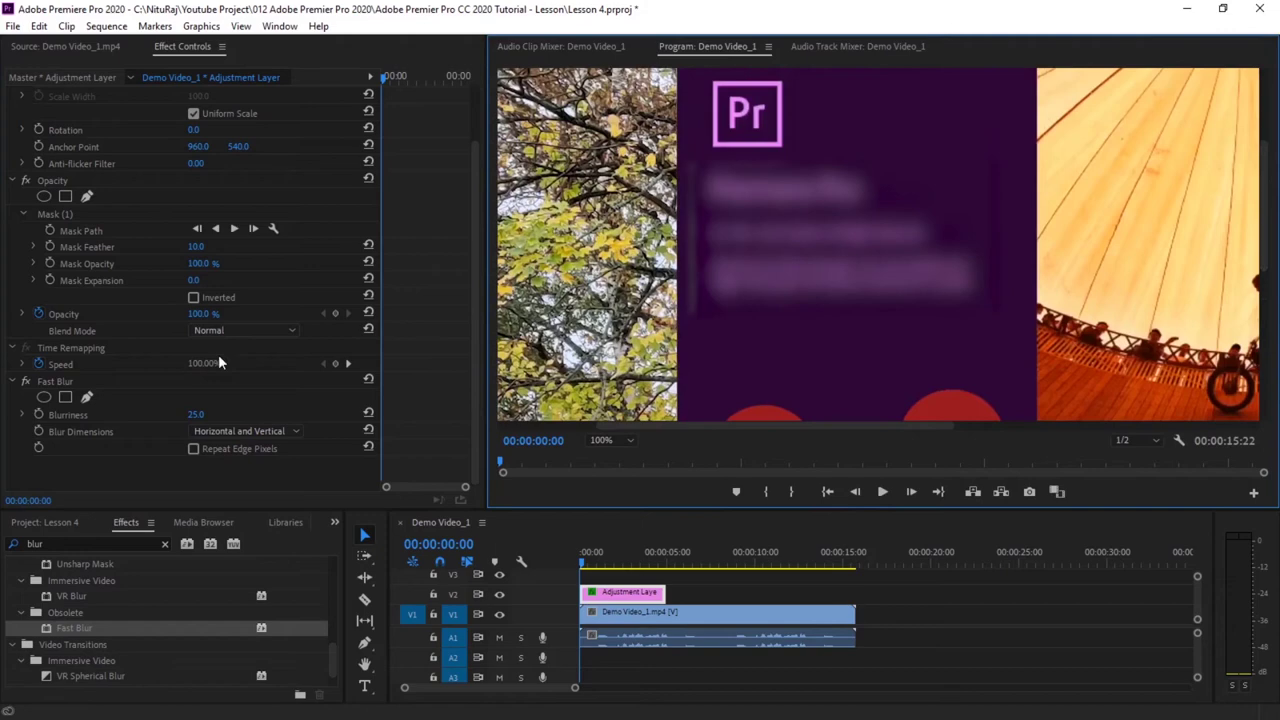
# Extend the Adjustment Layer to the clip's full 15:22 length, check playback, and return to start
pyautogui.click(622, 597)
pyautogui.press('space')
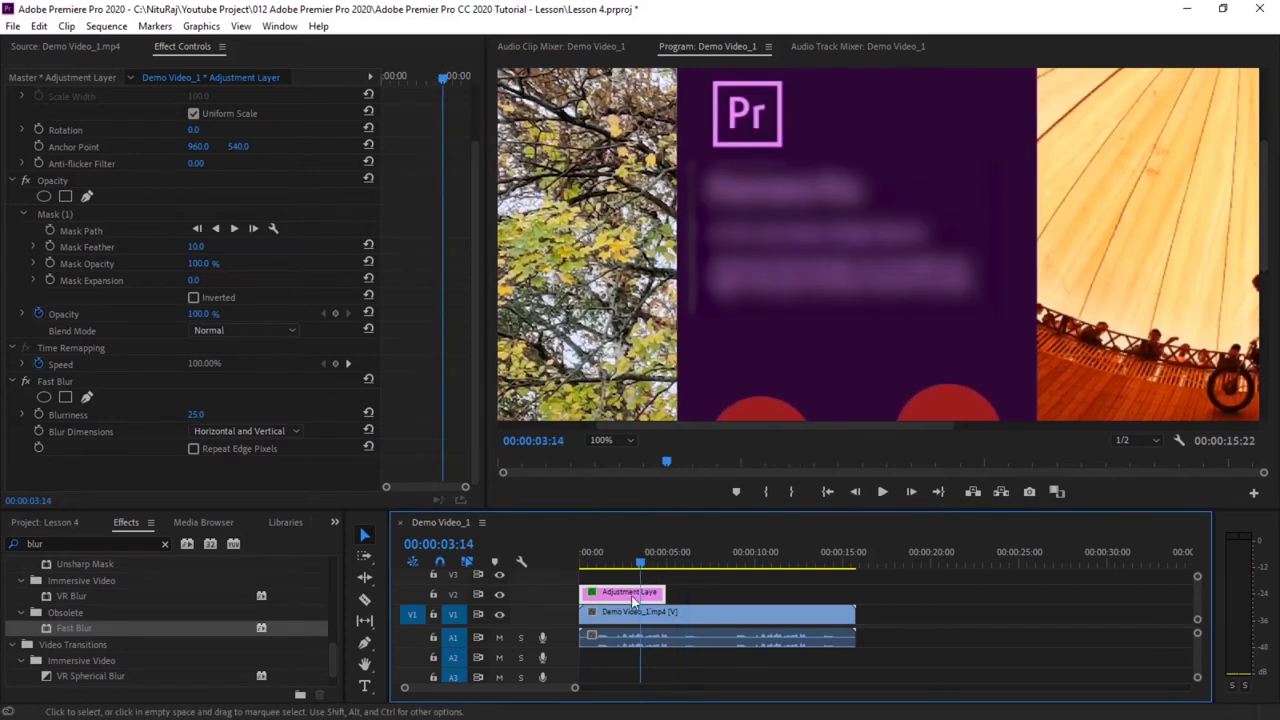
pyautogui.moveTo(617, 598); pyautogui.dragTo(840, 600)
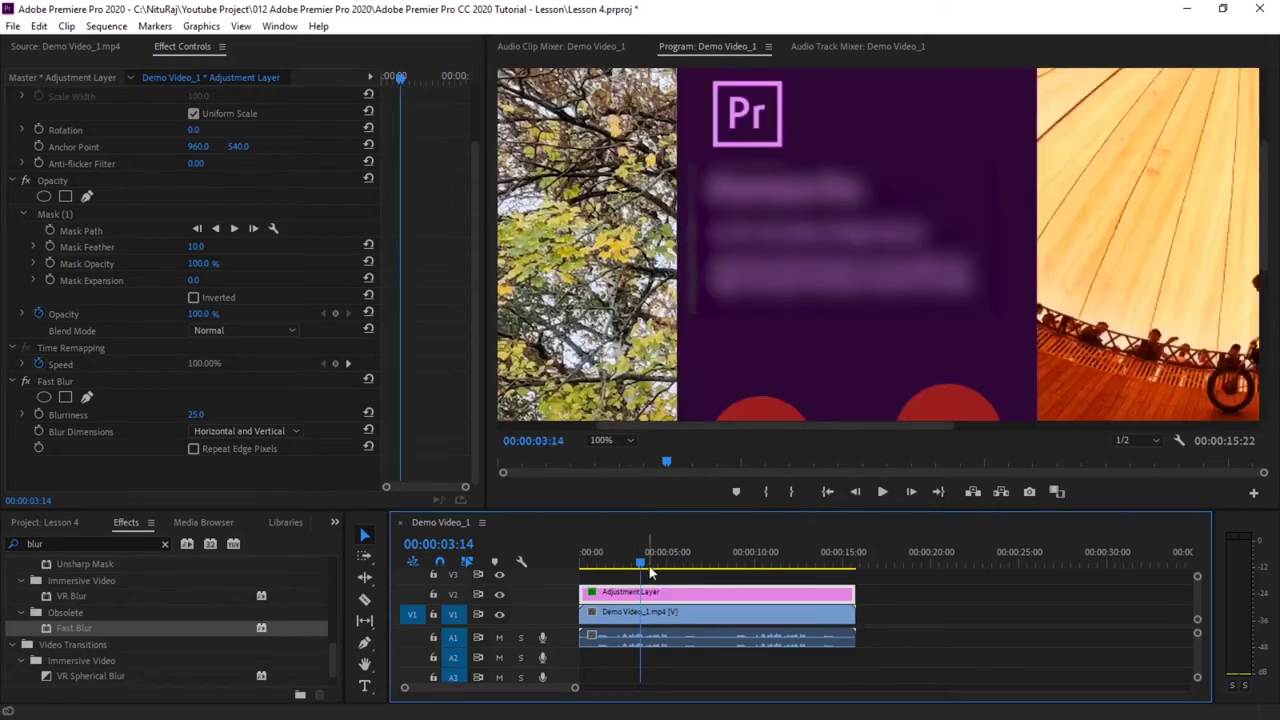
pyautogui.moveTo(643, 568); pyautogui.dragTo(818, 566)
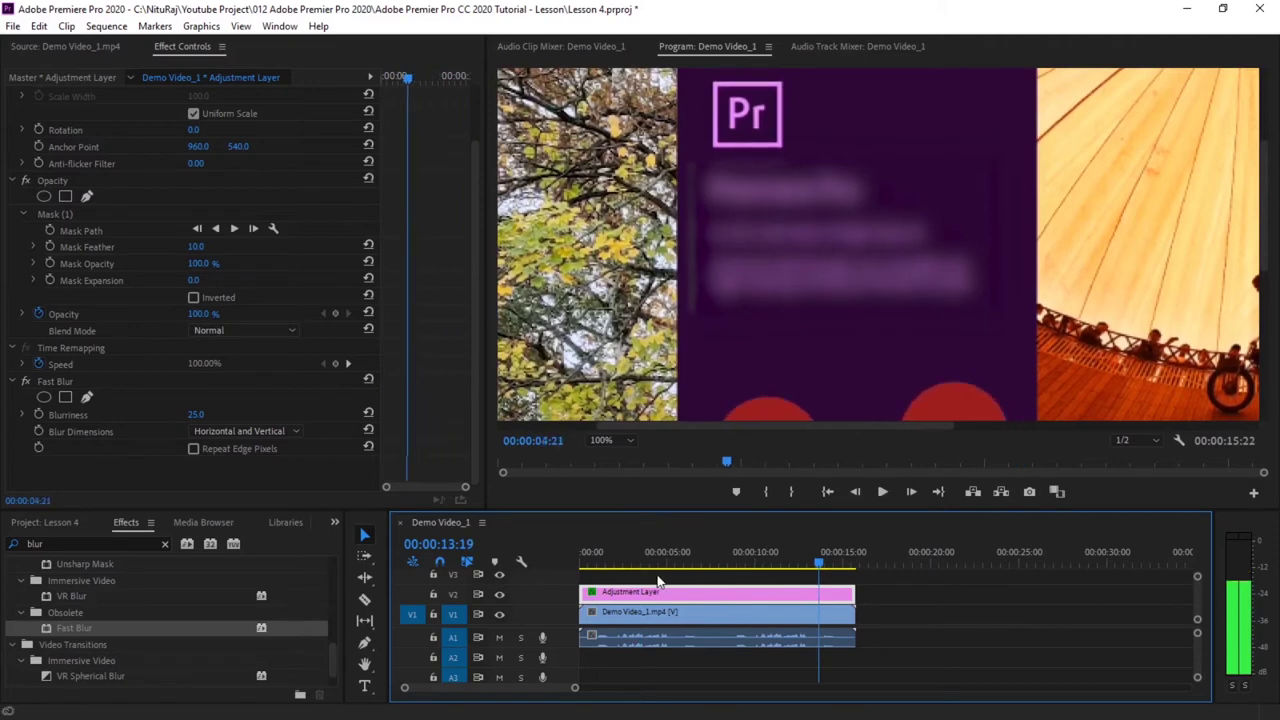
pyautogui.press('Home')
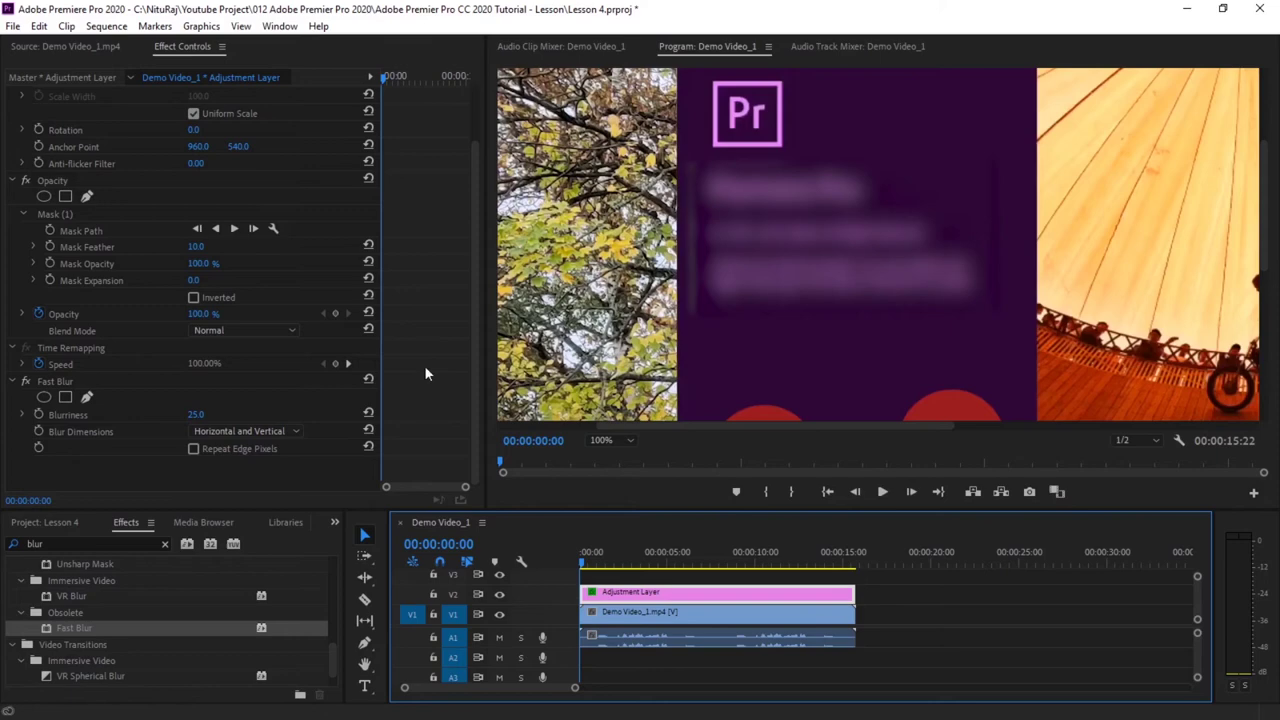
# Enable Blurriness keyframing with a starting value of 25
pyautogui.click(40, 413)
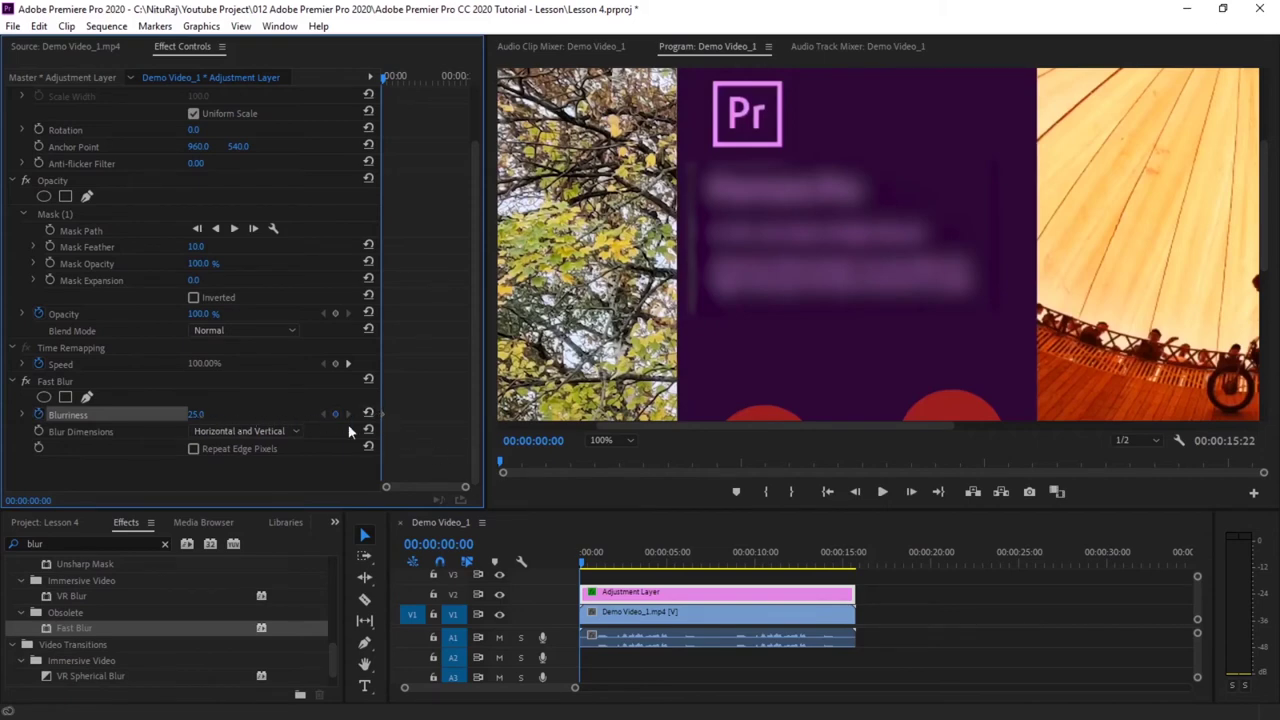
pyautogui.moveTo(198, 414); pyautogui.dragTo(160, 414)
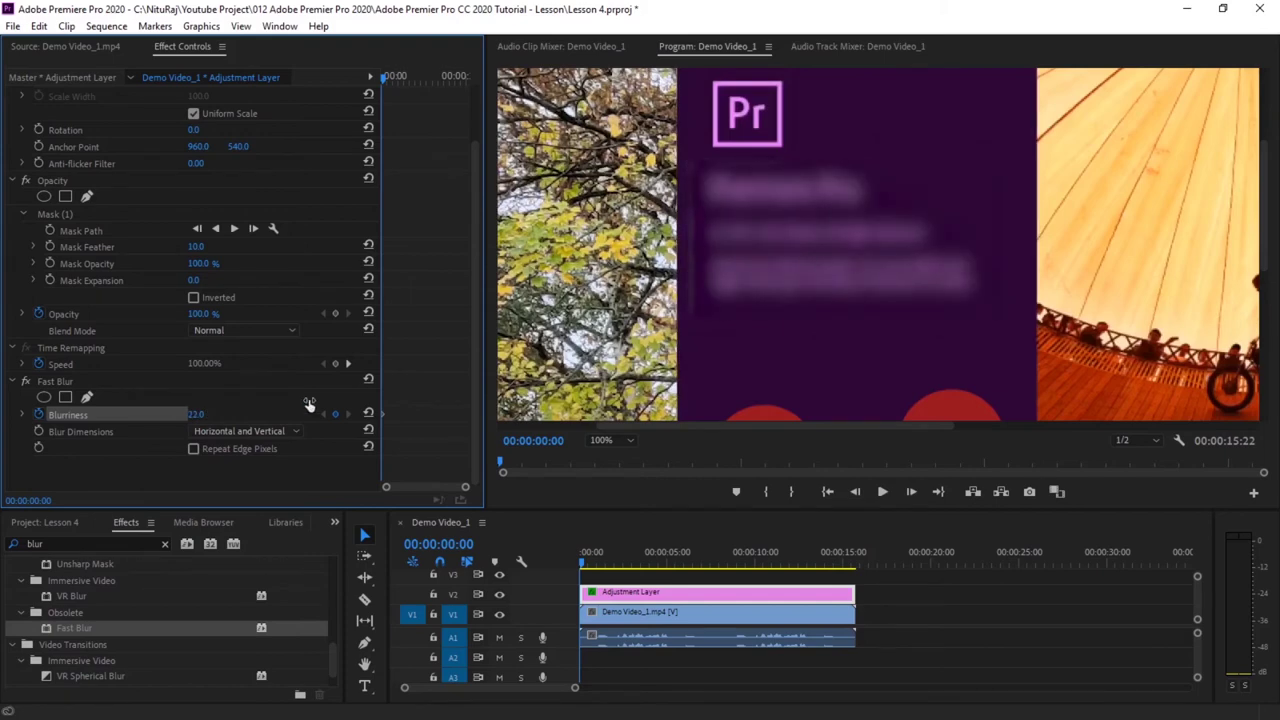
pyautogui.click(196, 414)
pyautogui.write('25')
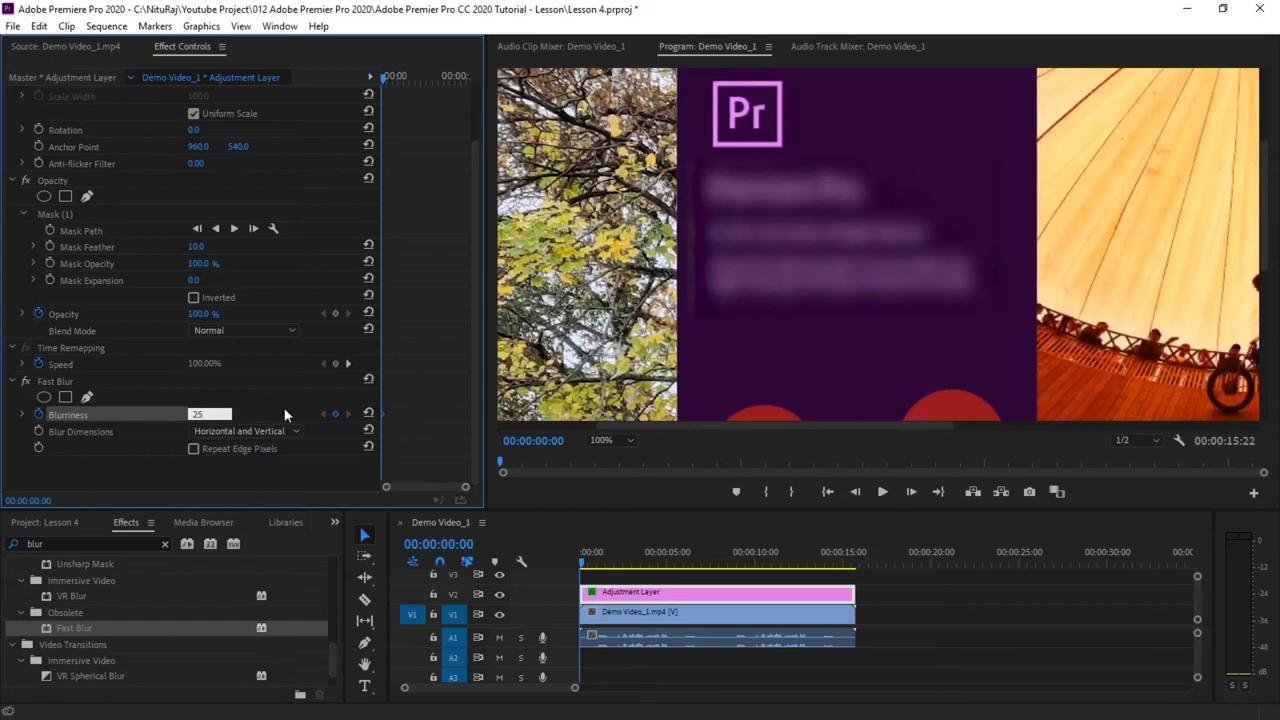
pyautogui.press('Return')
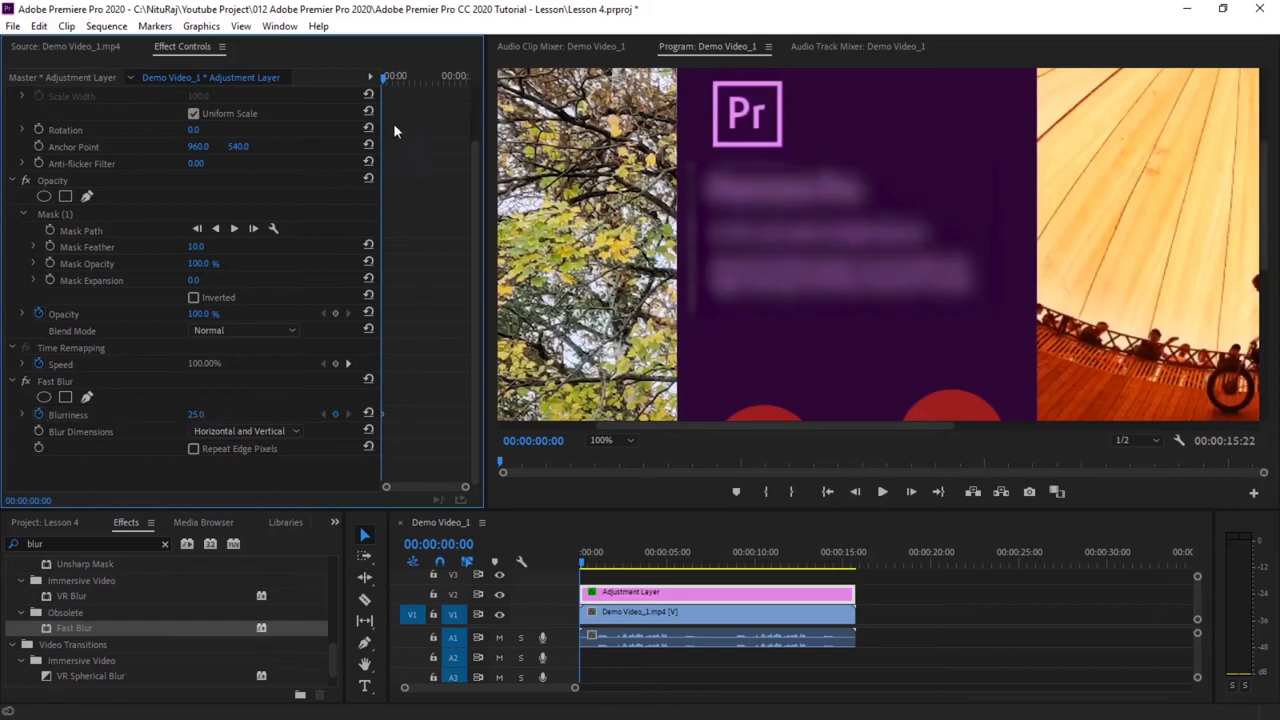
# Go to 00:00:03:00 and set a Blurriness keyframe of 0 there
pyautogui.moveTo(382, 78); pyautogui.dragTo(398, 84)
pyautogui.click(442, 544)
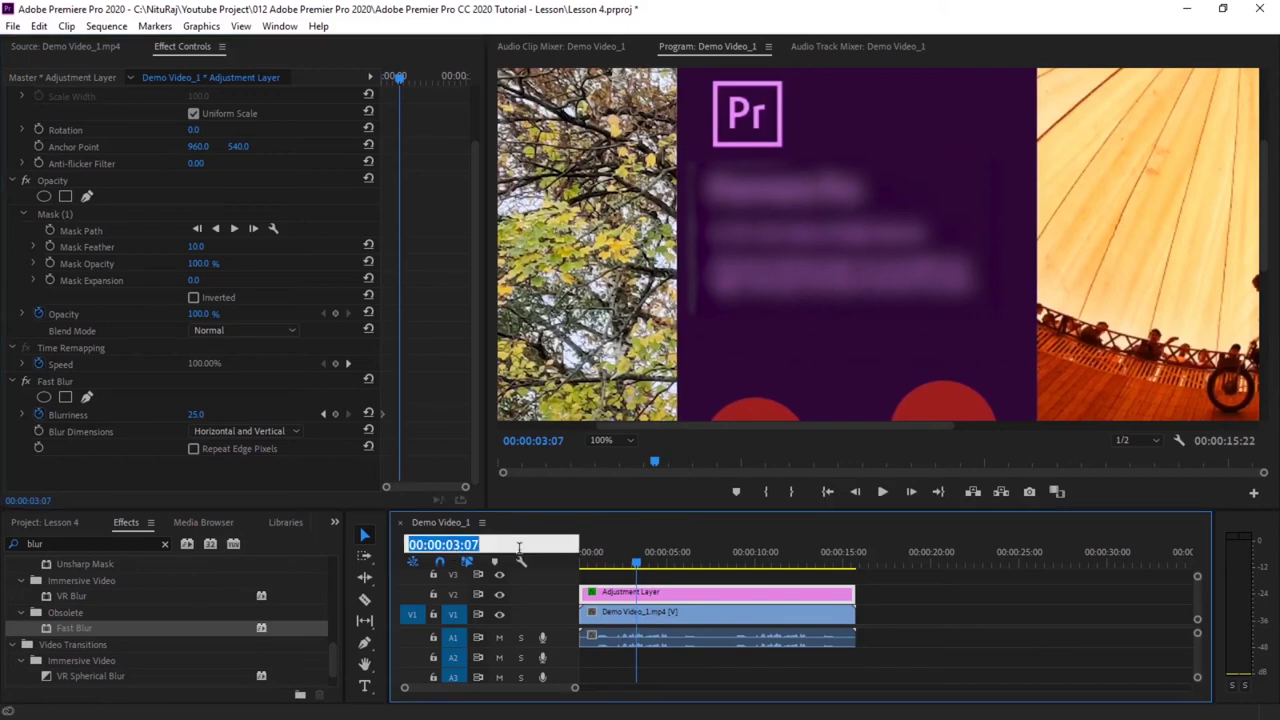
pyautogui.click(485, 544)
pyautogui.press('BackSpace')
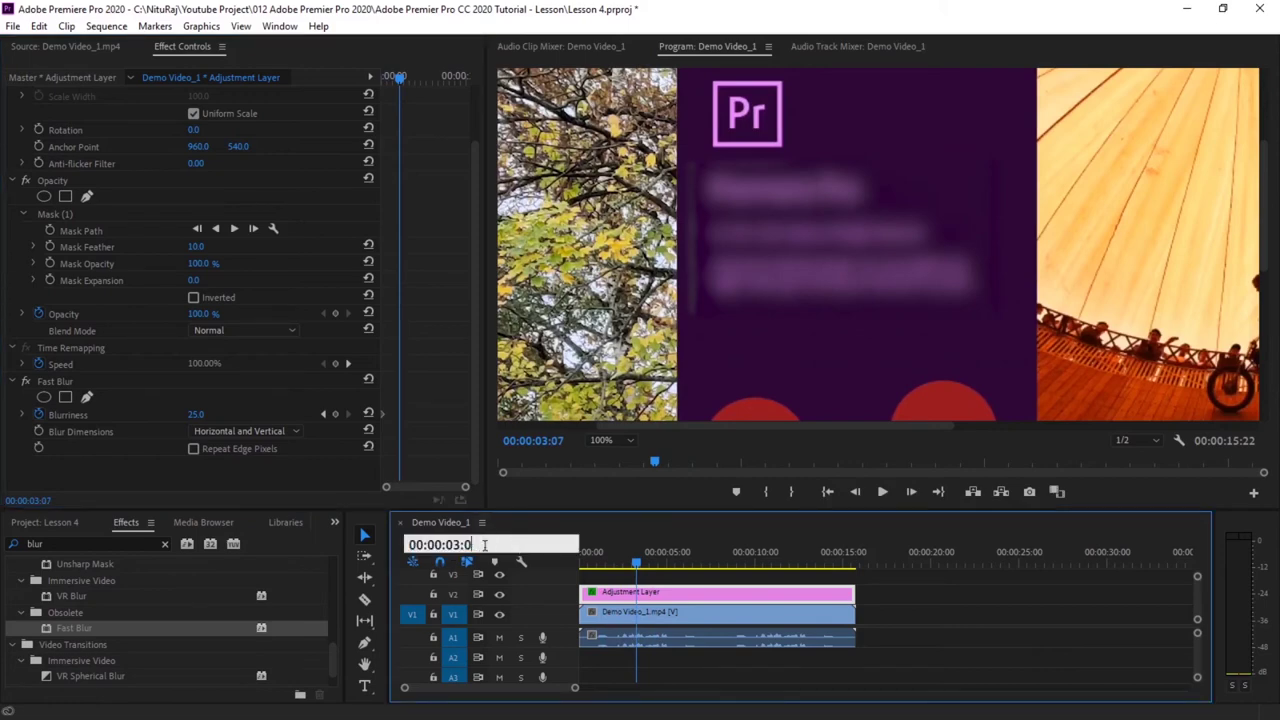
pyautogui.write('0')
pyautogui.press('Return')
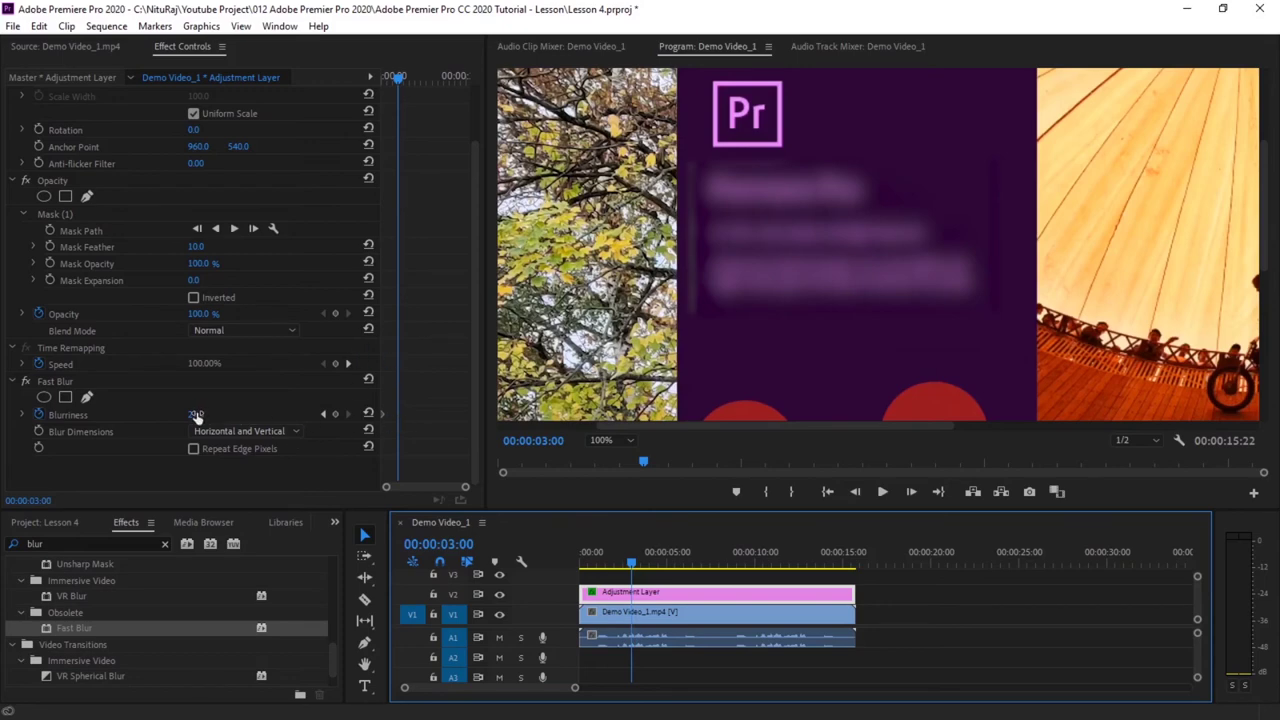
pyautogui.moveTo(197, 416); pyautogui.dragTo(172, 416)
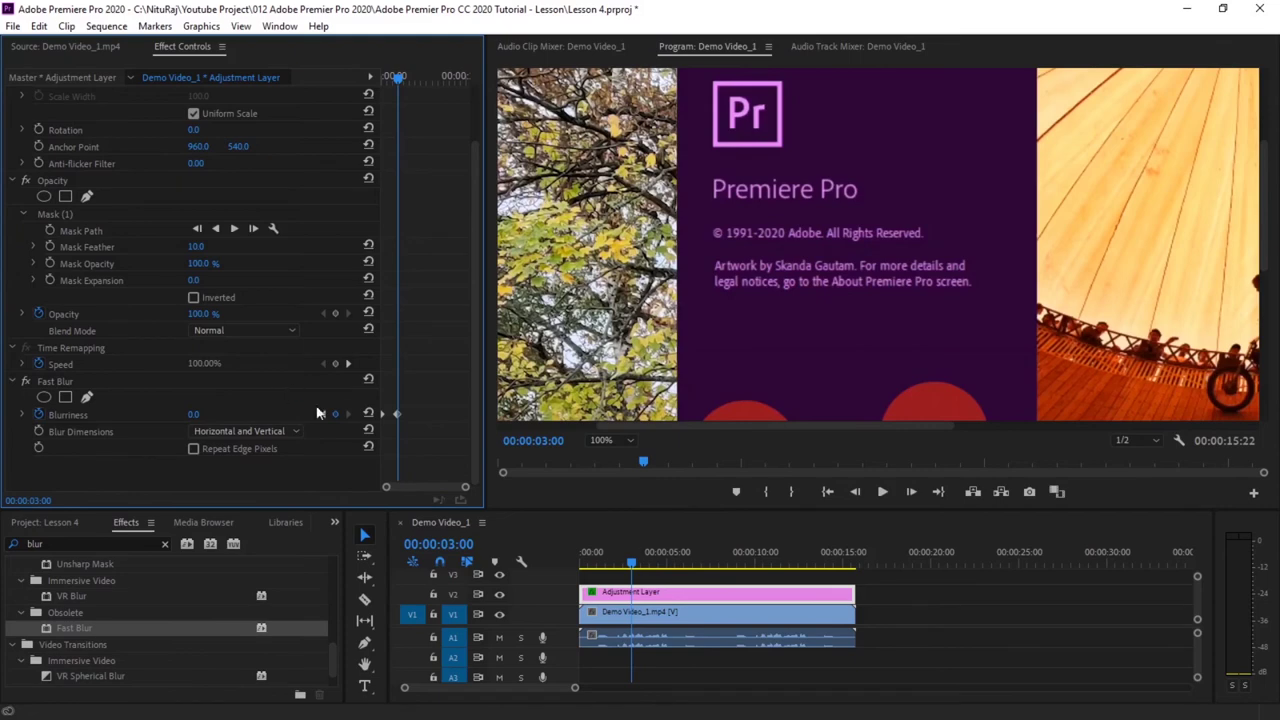
pyautogui.moveTo(400, 78); pyautogui.dragTo(384, 78)
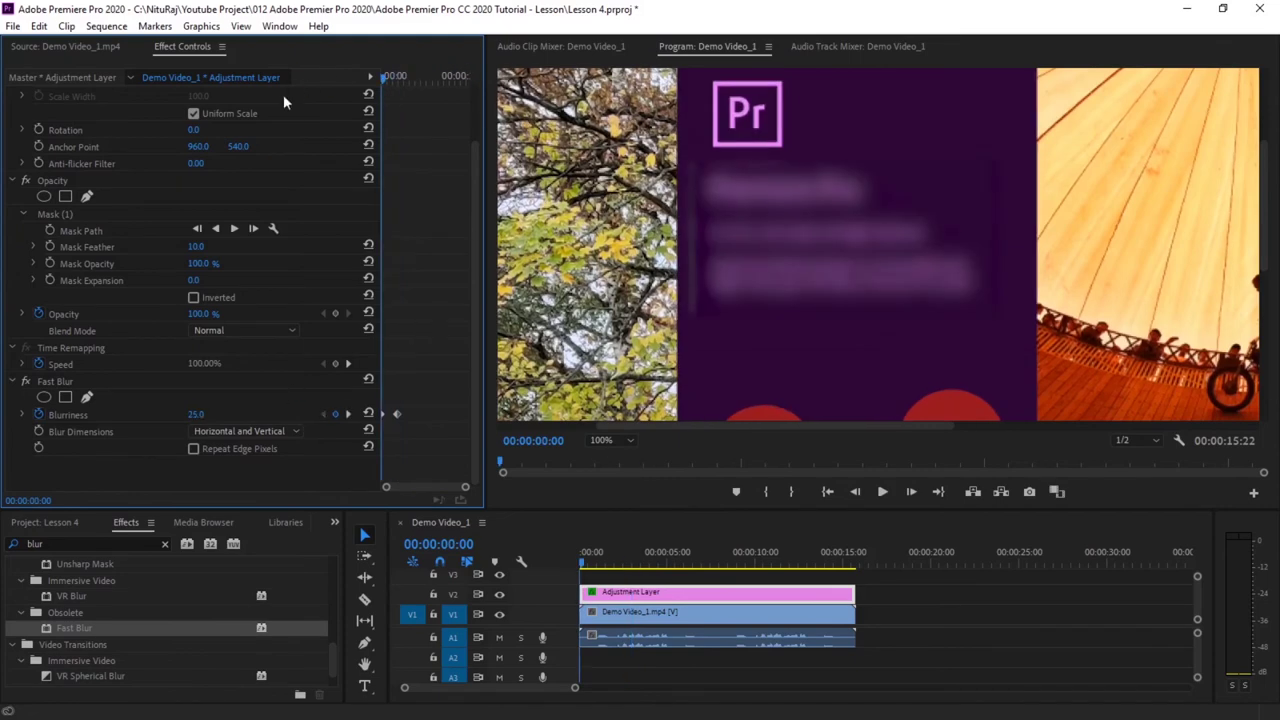
pyautogui.click(884, 491)
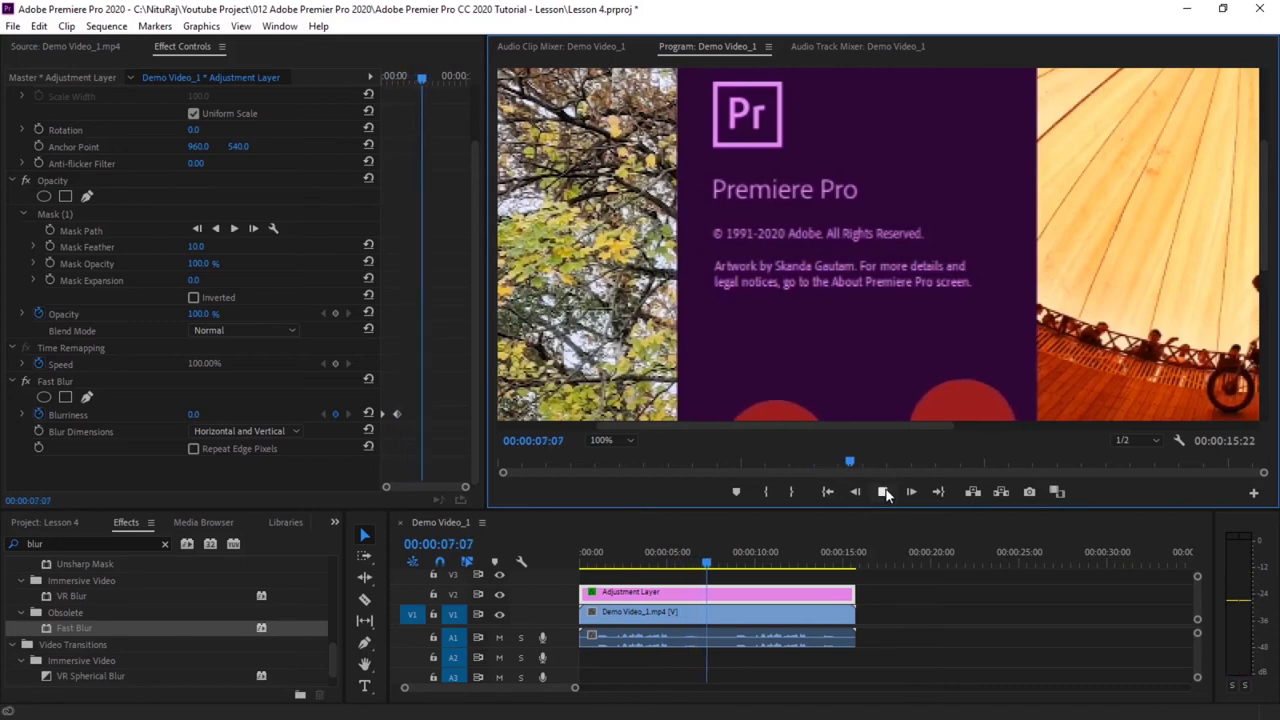
pyautogui.click(884, 493)
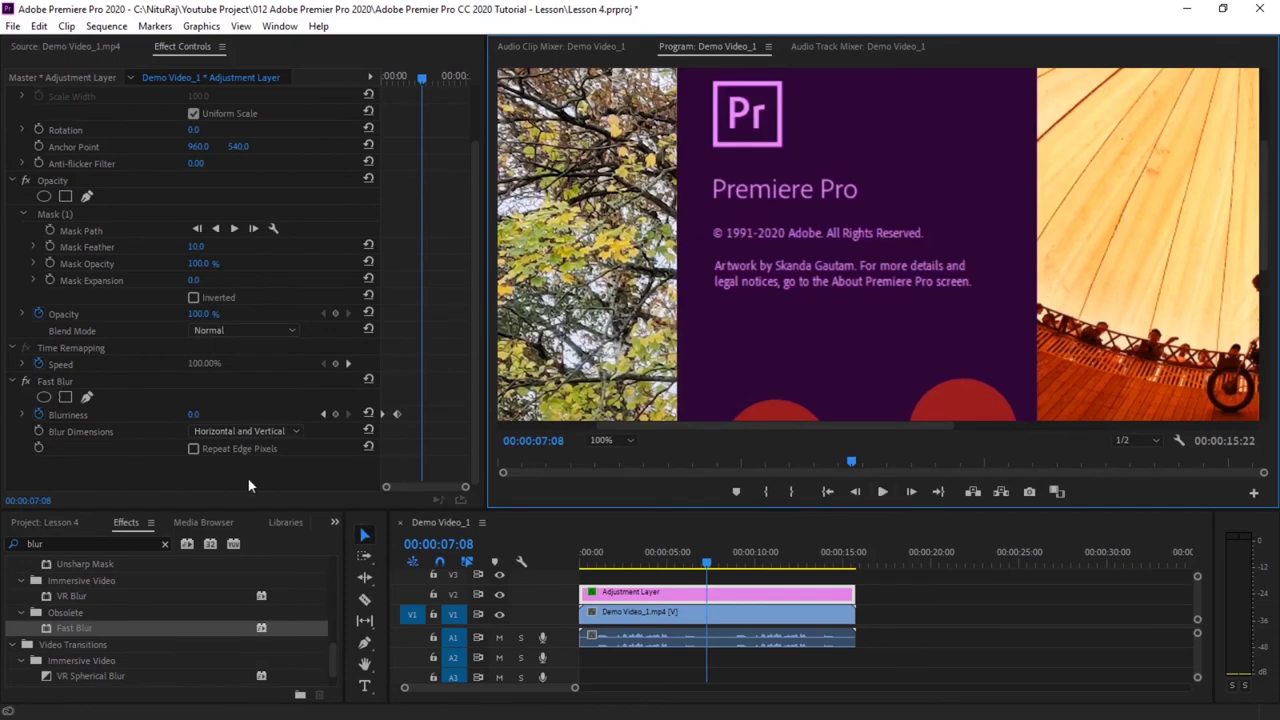
# Cut Mask (1) from Opacity and scrub back to see the blur cover the whole frame
pyautogui.click(46, 212)
pyautogui.rightClick(46, 212)
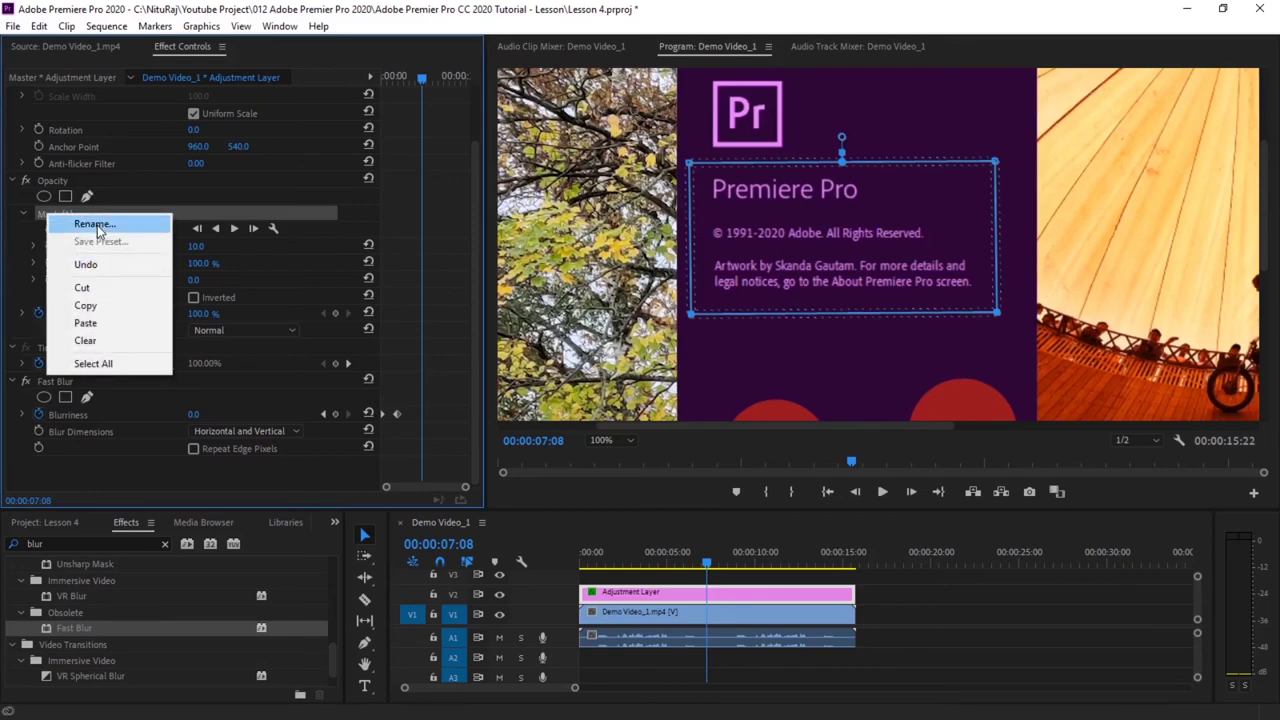
pyautogui.click(89, 286)
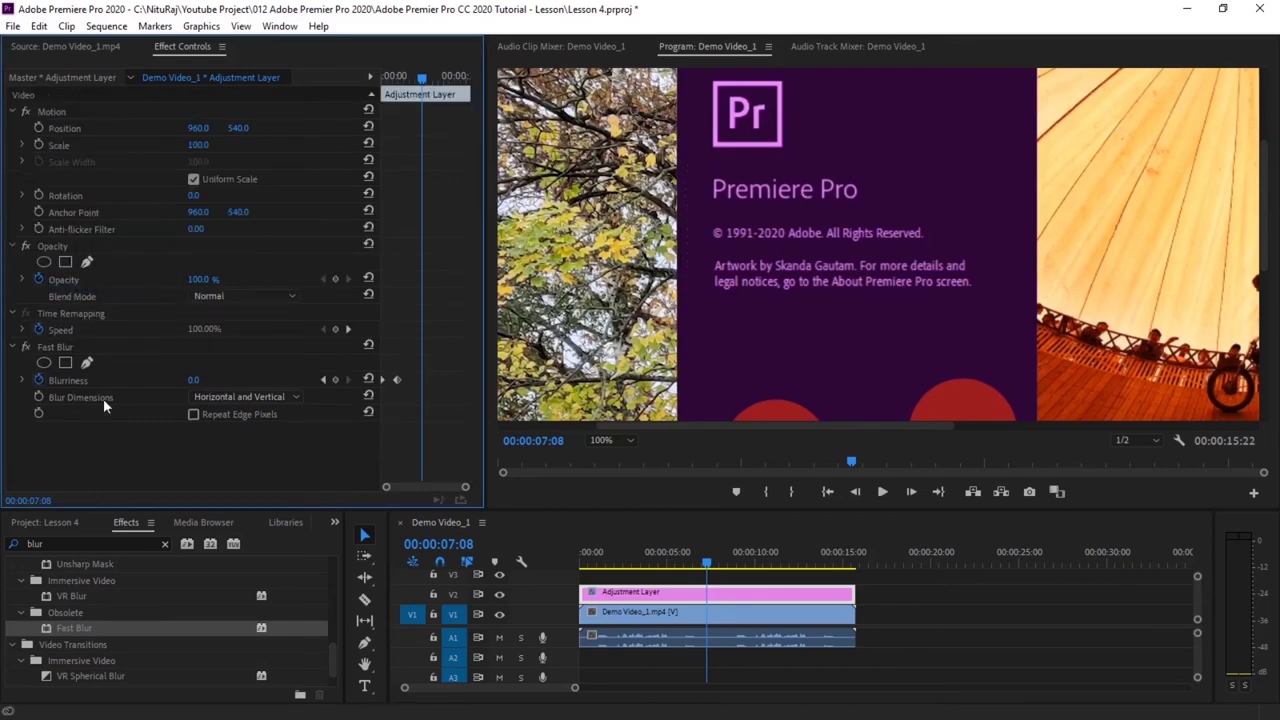
pyautogui.moveTo(421, 82); pyautogui.dragTo(334, 94)
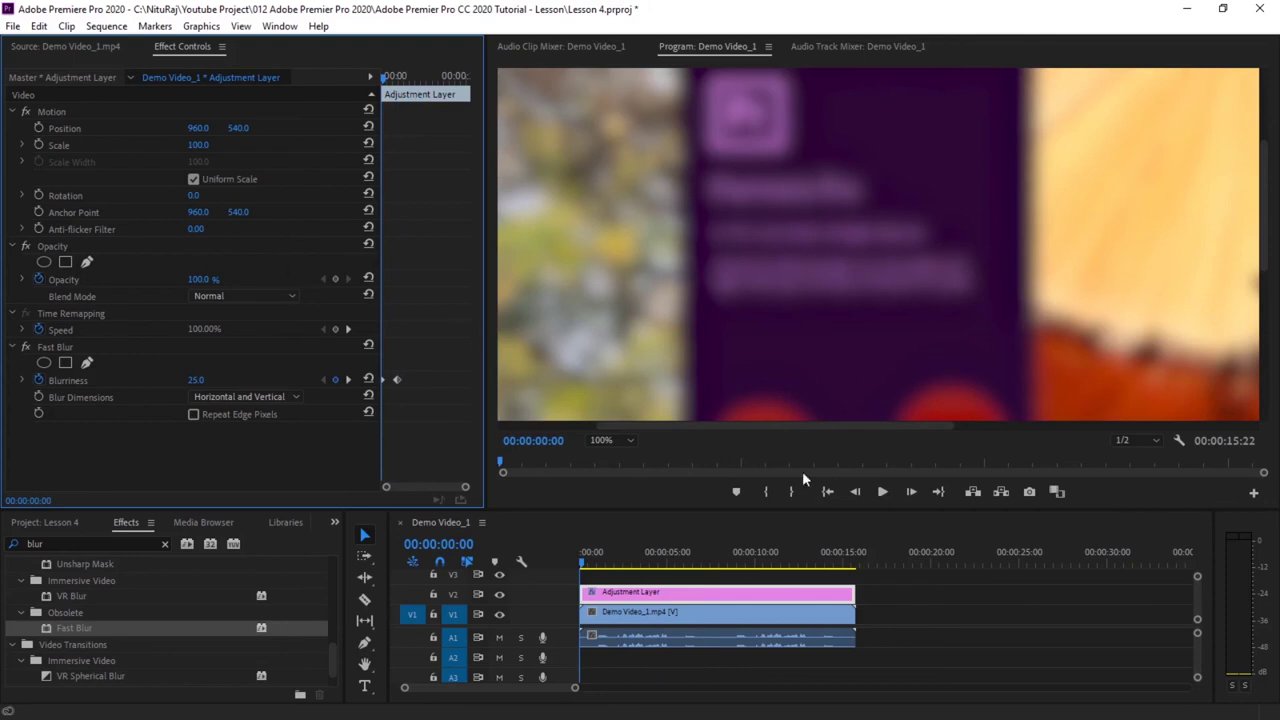
# Set the preview zoom to Fit and play the sequence to watch the full-frame blur clear
pyautogui.click(613, 440)
pyautogui.click(612, 455)
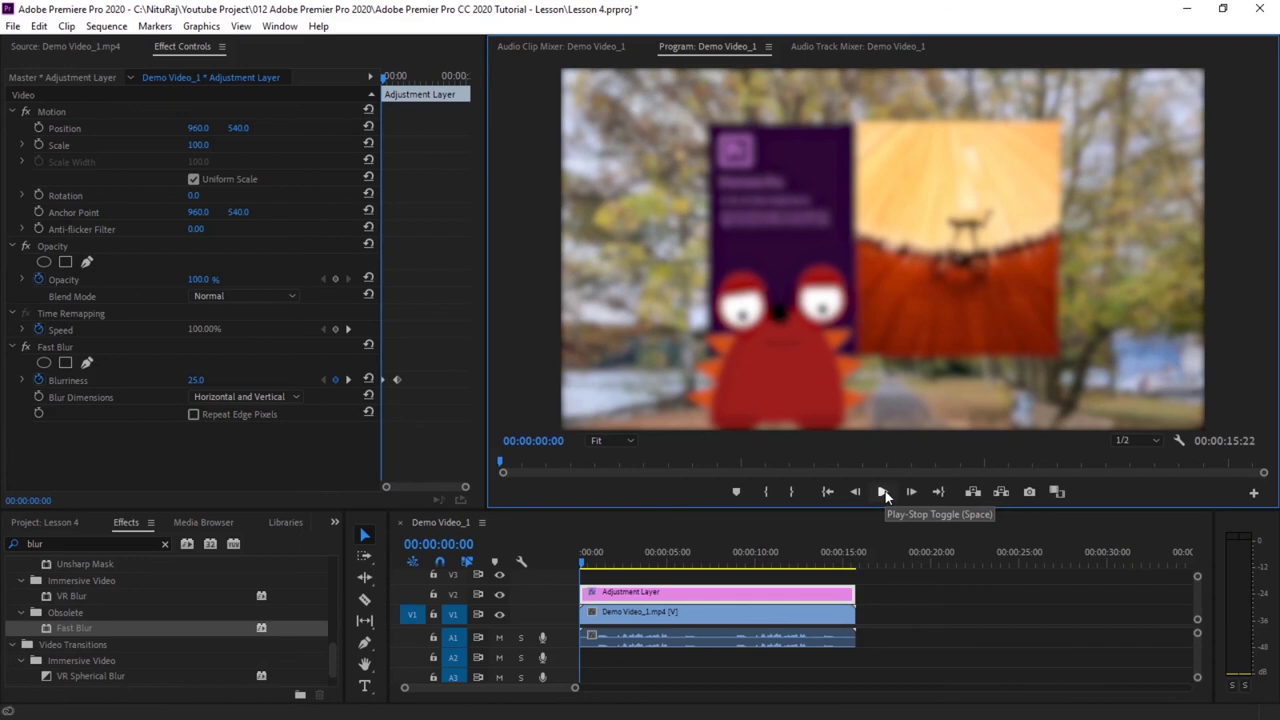
pyautogui.click(883, 492)
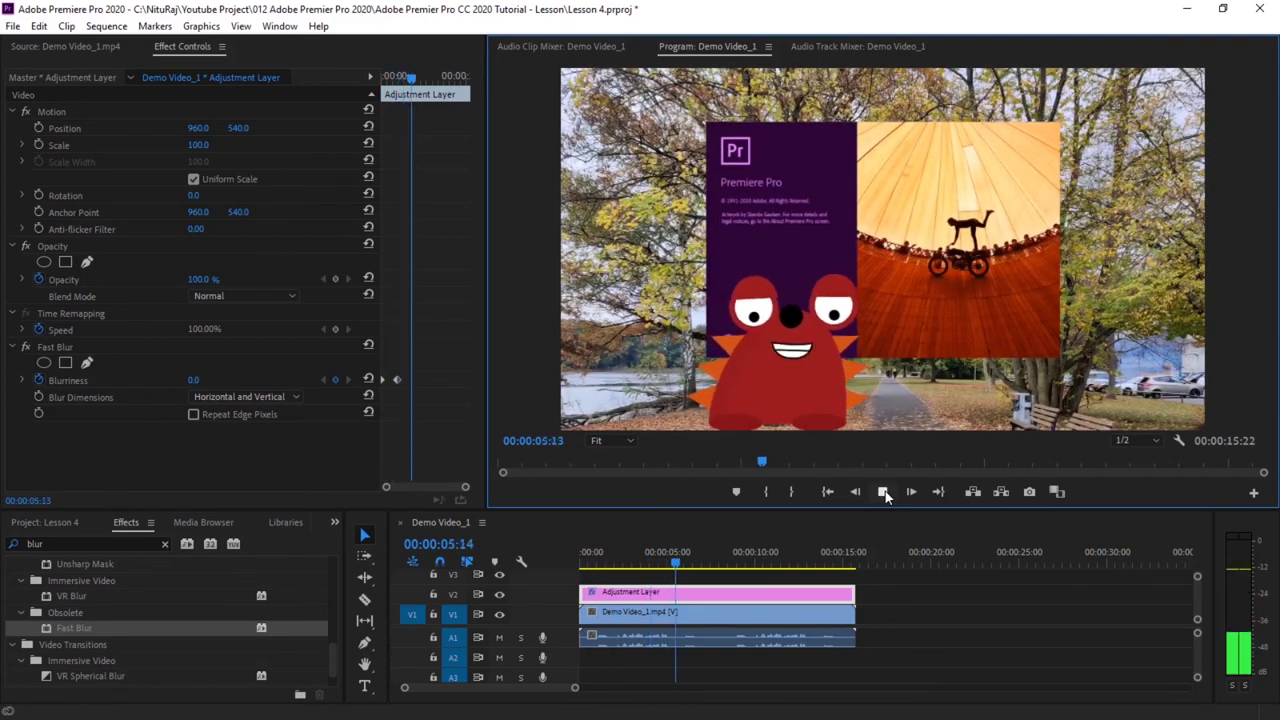
pyautogui.click(883, 491)
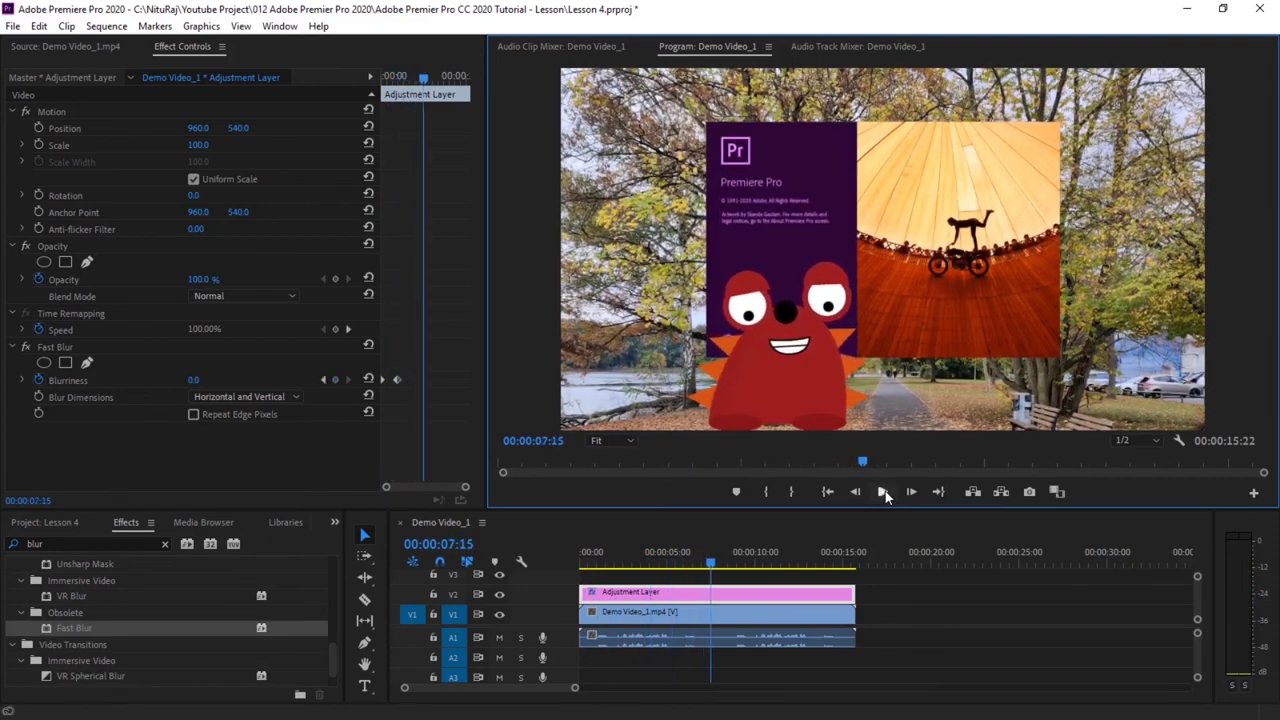